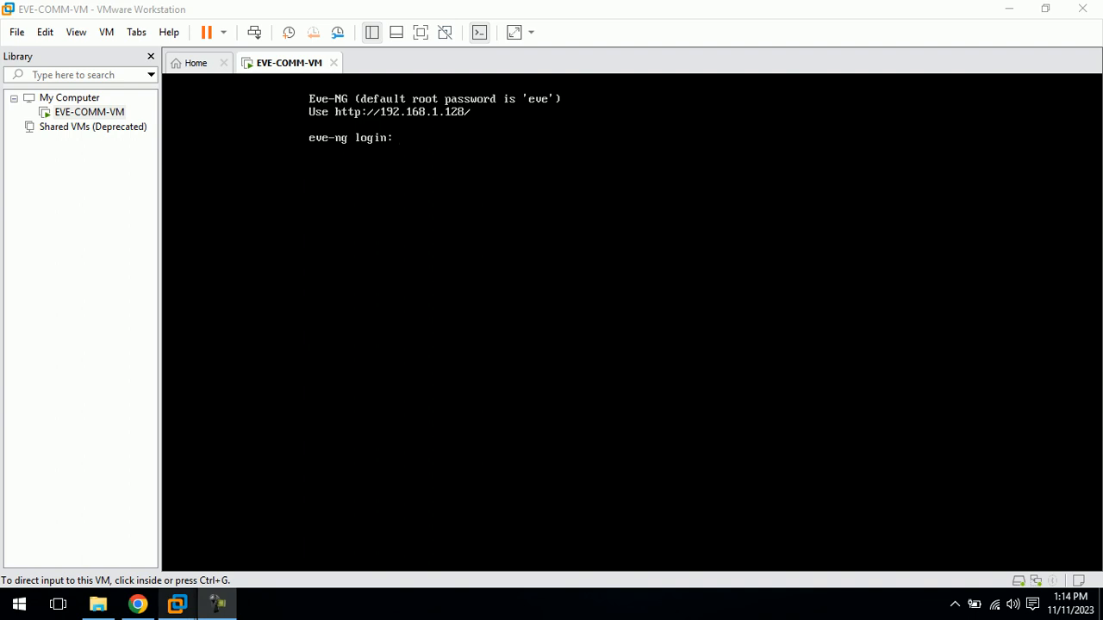
Switch to Chrome and open the EVE login page at 192.168.1.128
left_click(138, 604)
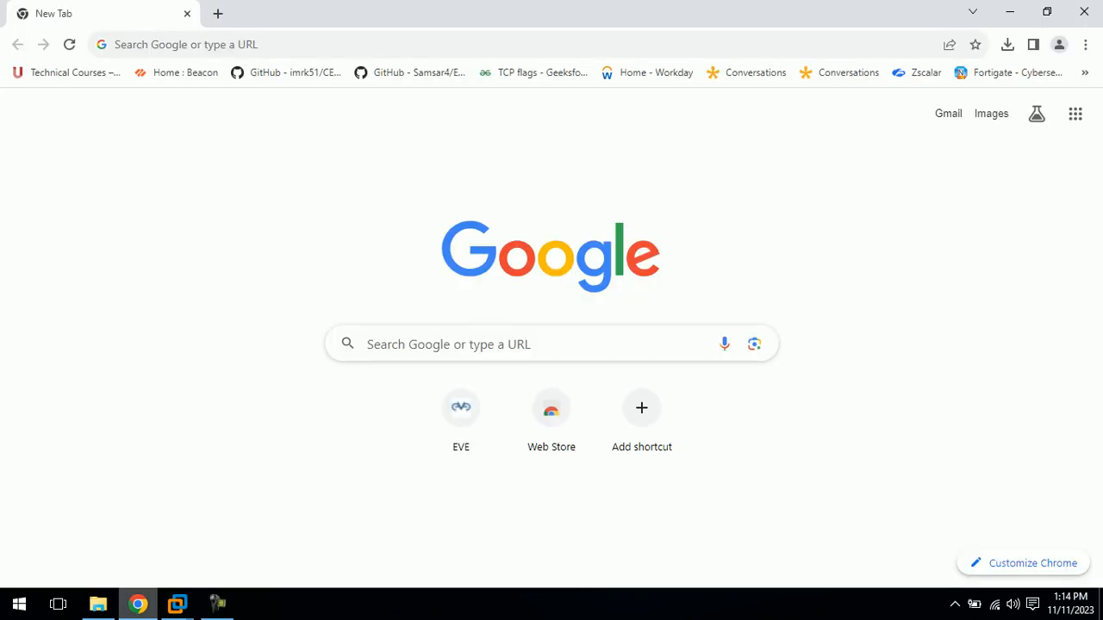
left_click(212, 44)
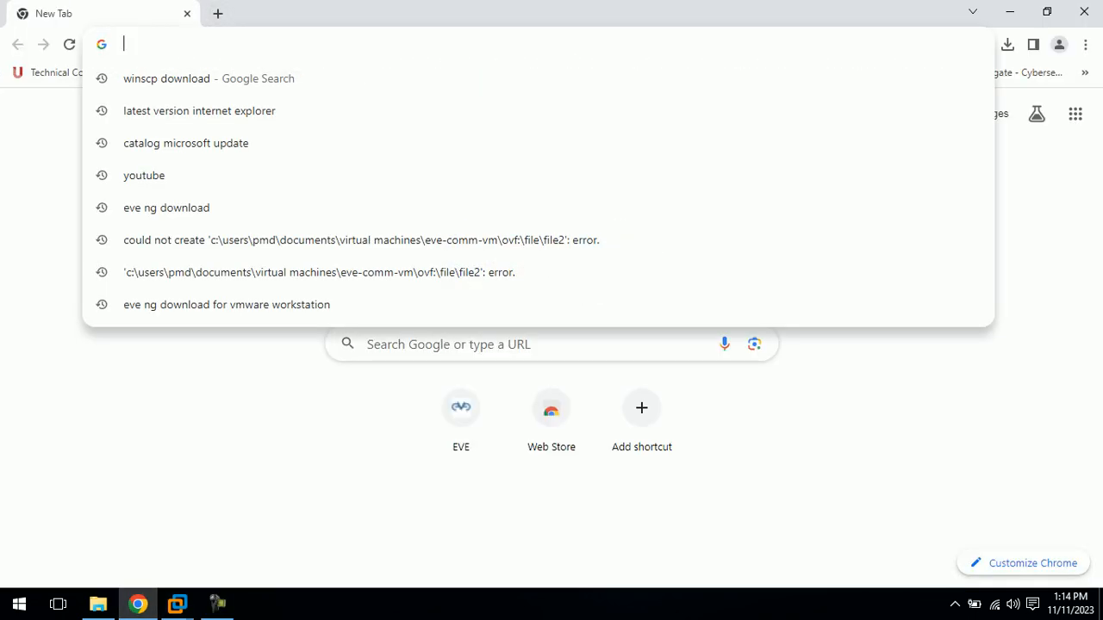
type("192.168.1.128/#/login")
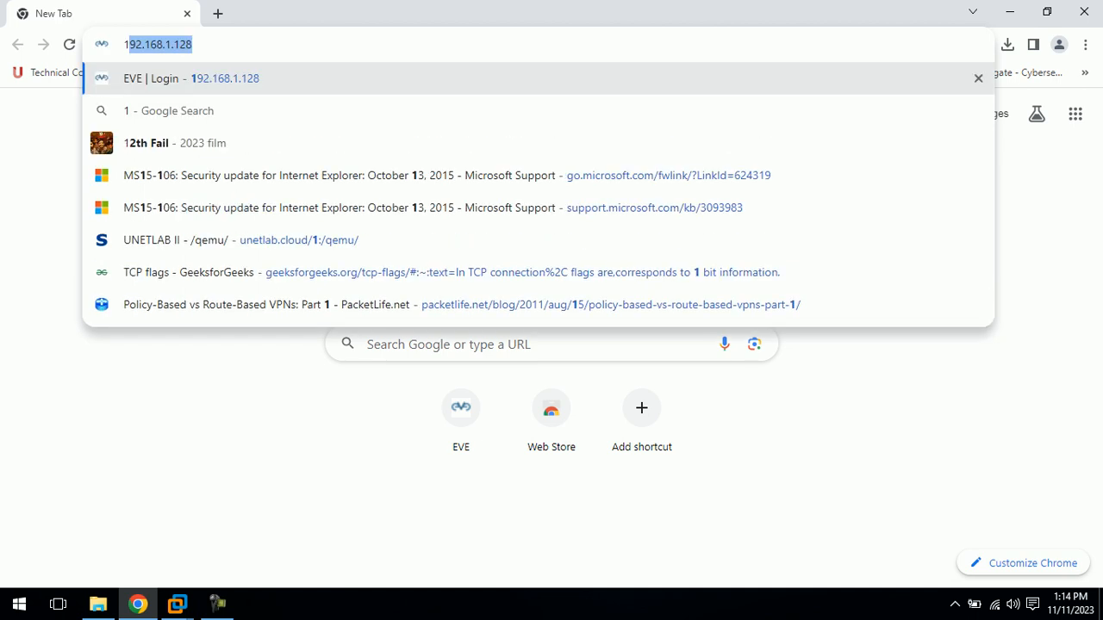
key("Return")
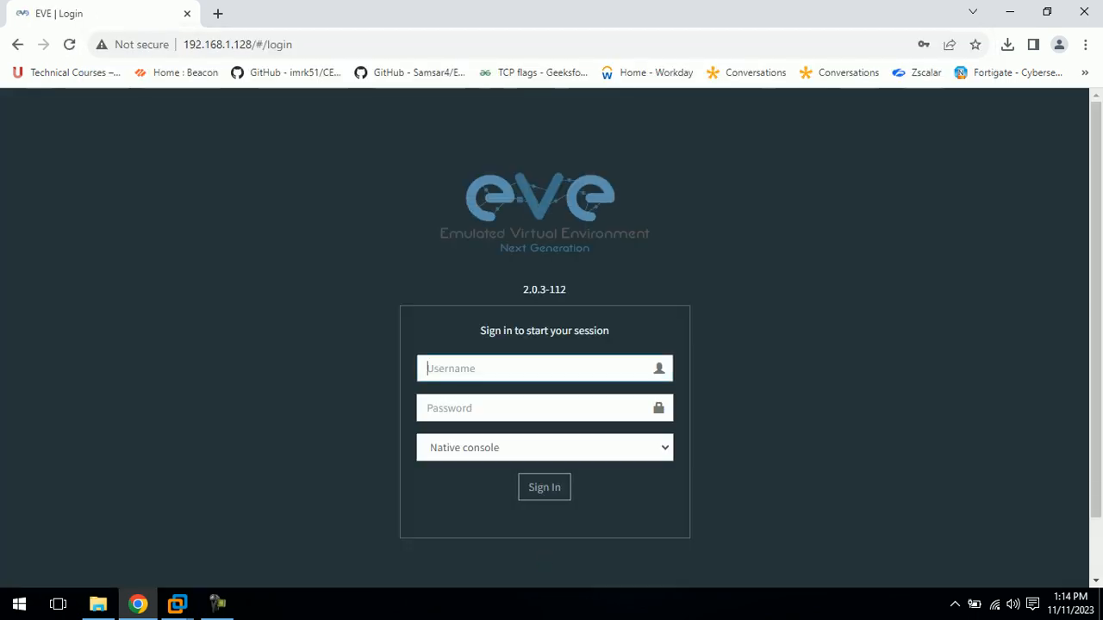
Sign in to EVE with the saved username and password
key("Down")
key("Down")
key("Return")
key("Return")
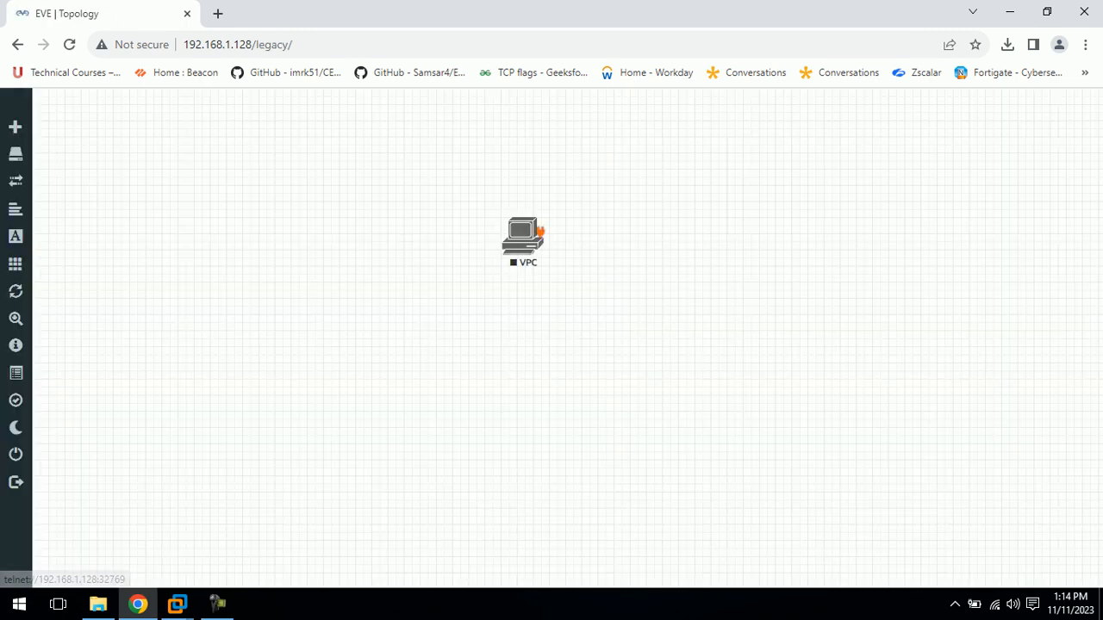
Delete the VPC node from the topology and confirm the deletion
right_click(532, 245)
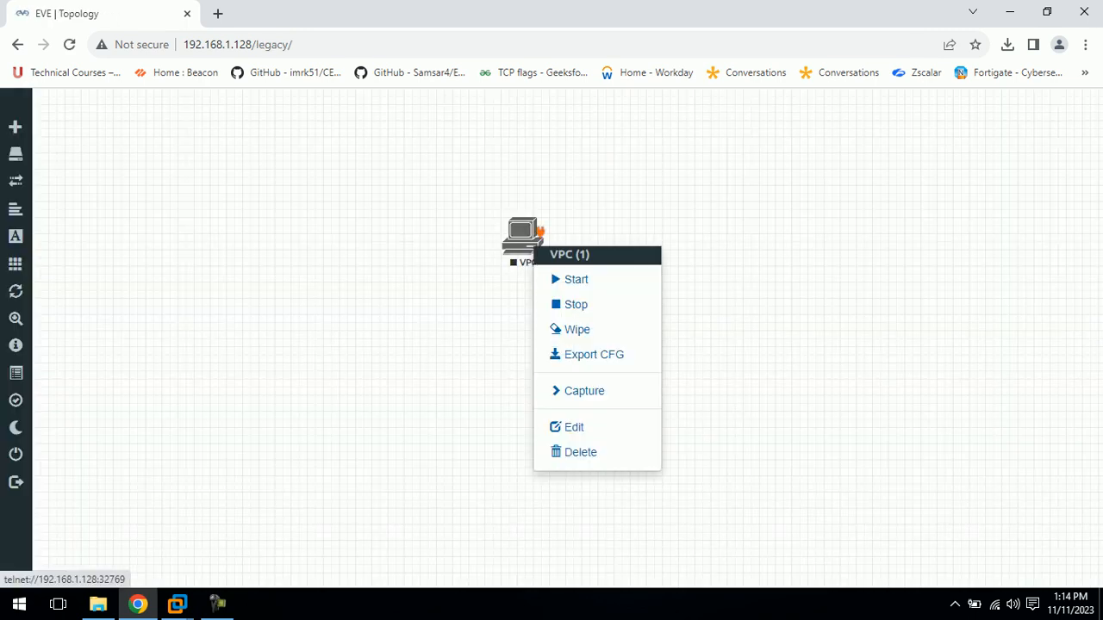
left_click(577, 452)
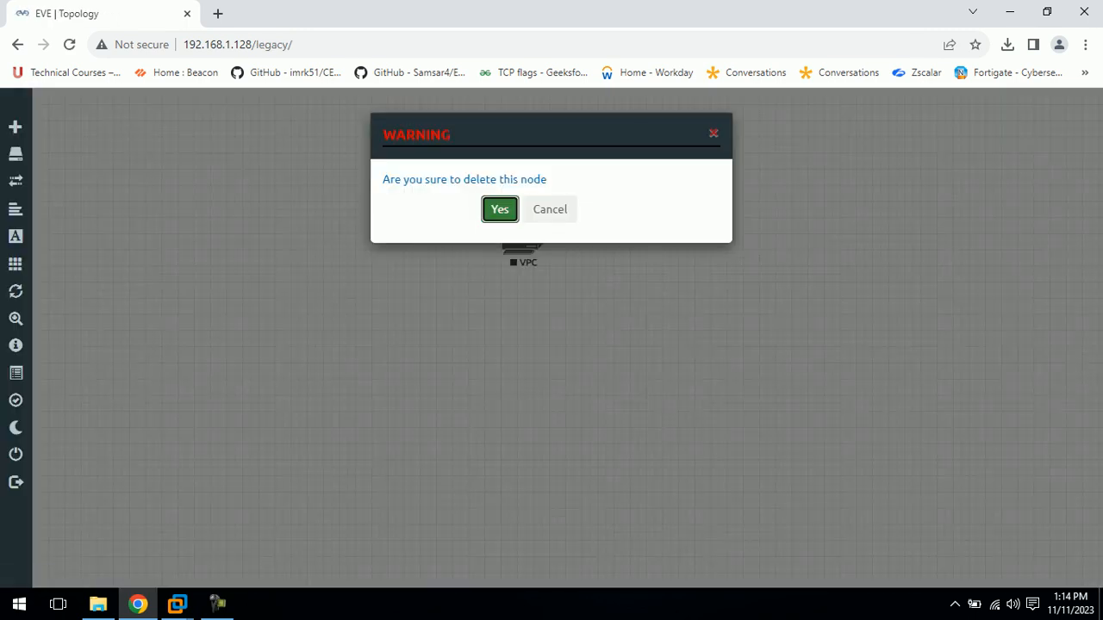
left_click(499, 209)
Examine the templates offered for adding a new node, and close the dialog without adding one
right_click(500, 217)
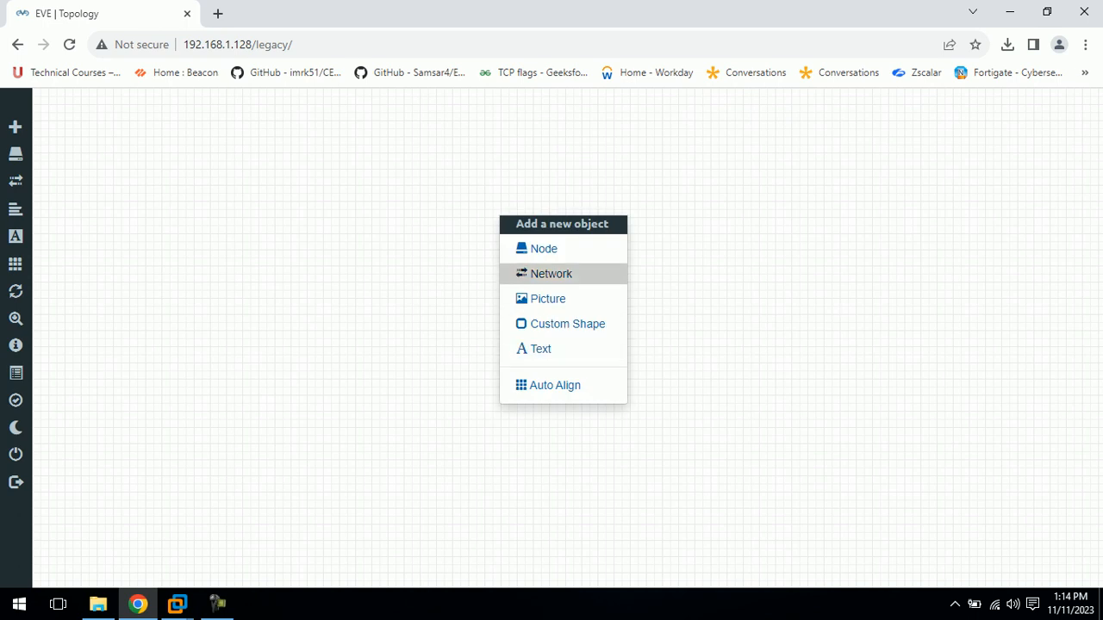
left_click(543, 248)
scroll(413, 369, "down", 10)
scroll(413, 366, "down", 20)
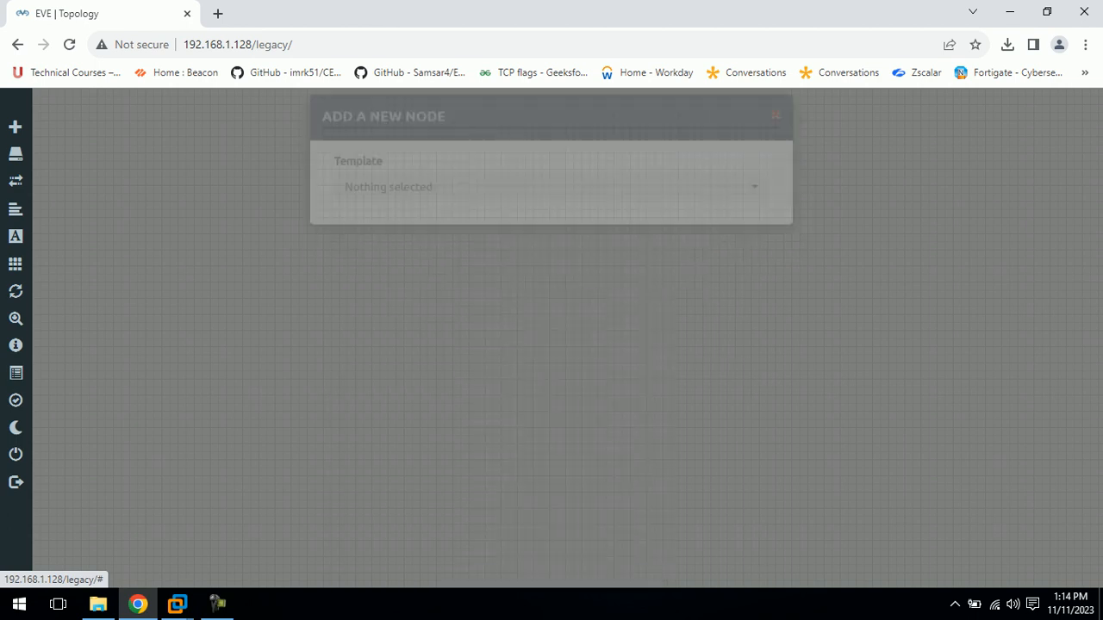
left_click(267, 416)
Search for WinSCP on the computer and launch it
left_click(19, 604)
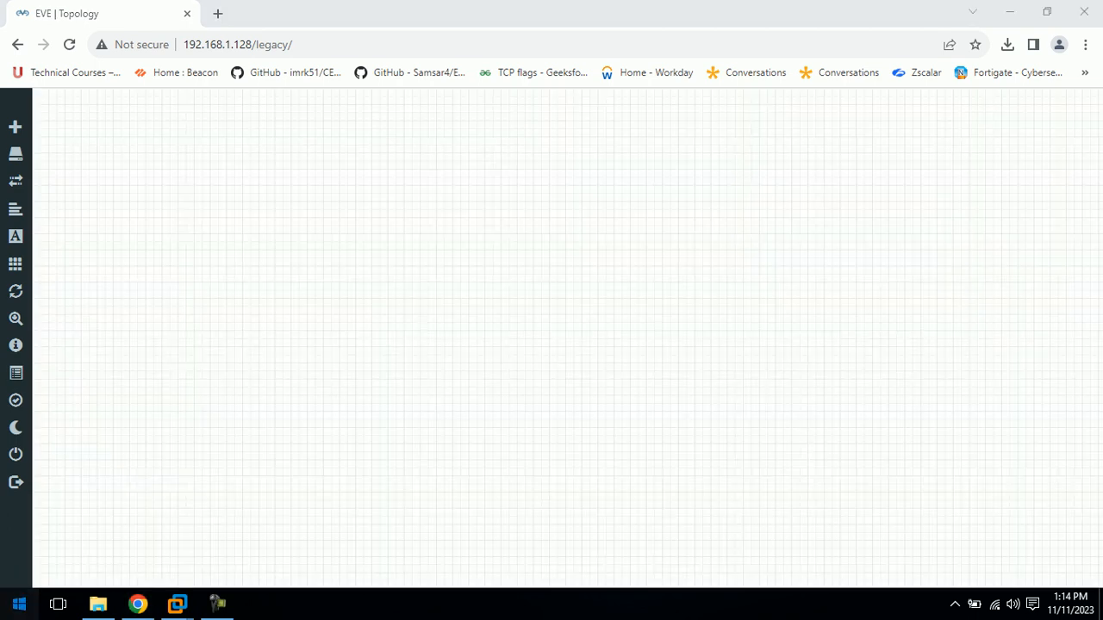
type("win")
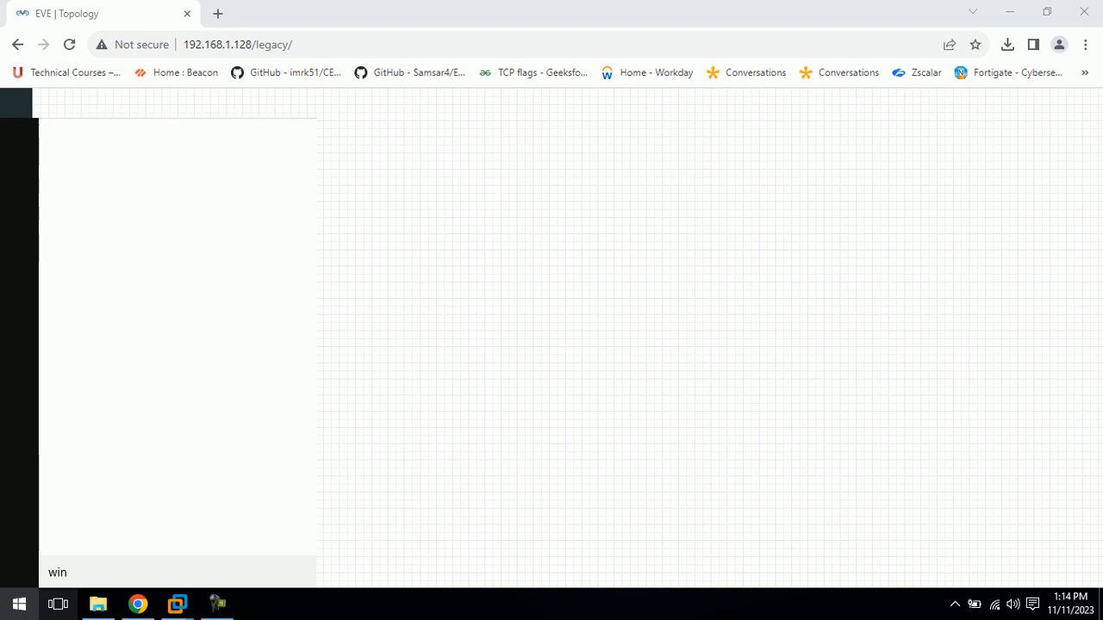
key("Down")
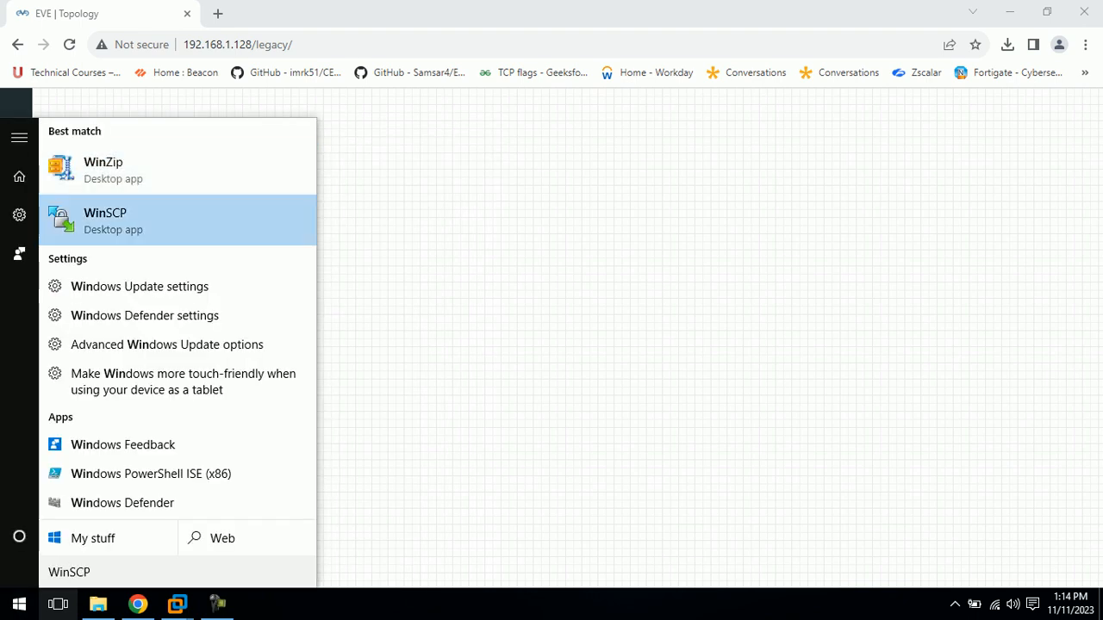
key("Return")
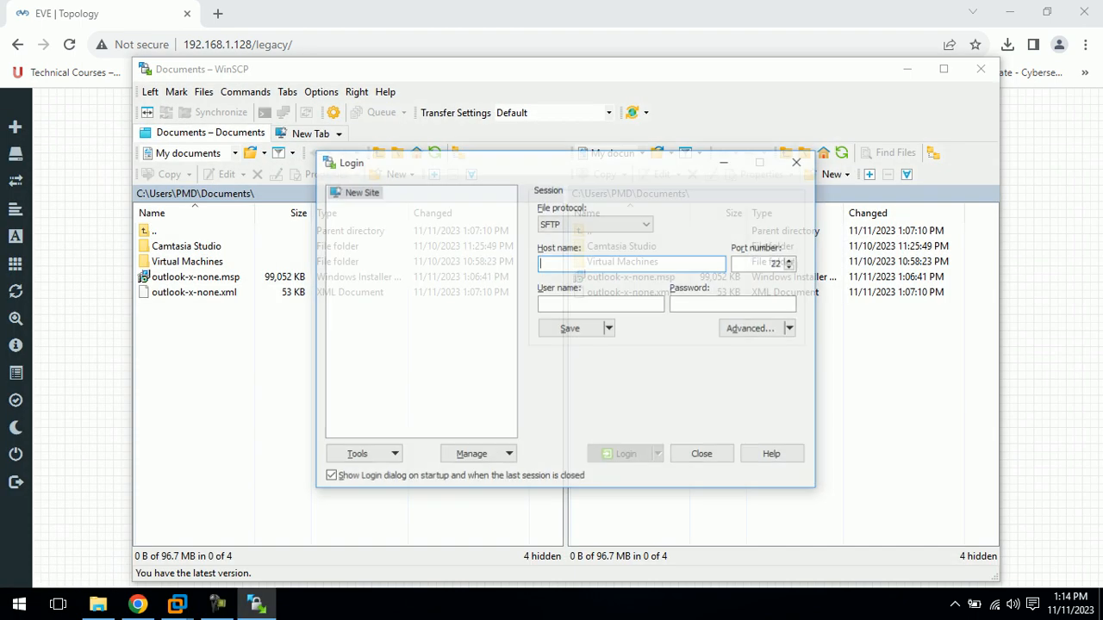
Log in to host 192.168.1.128 as root with the account password, and accept the server's host key
type("192.168.1.128")
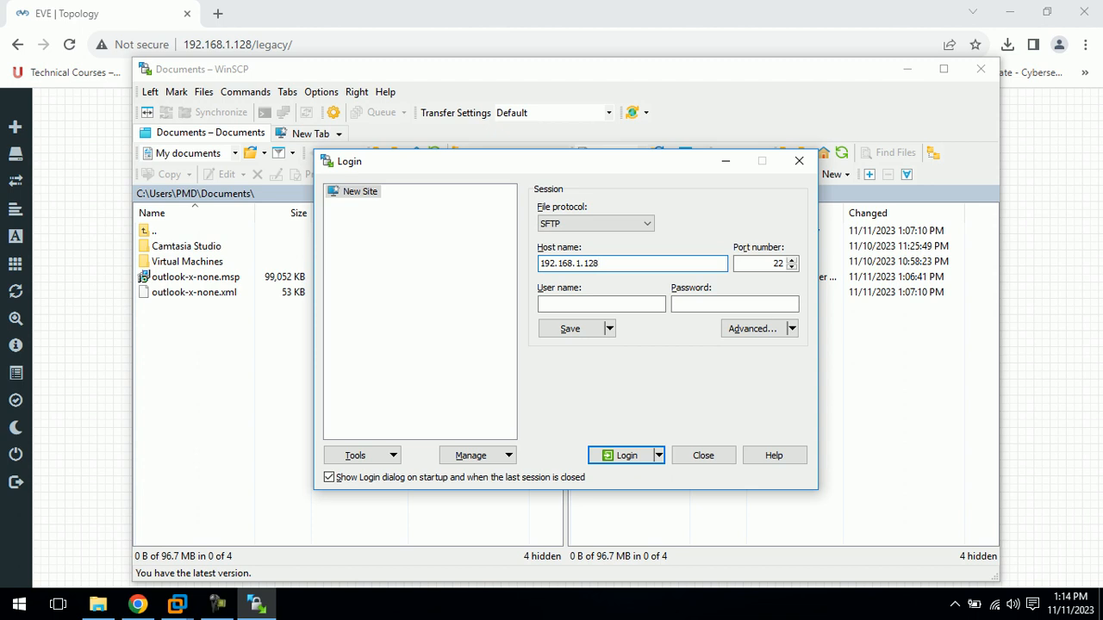
key("Tab")
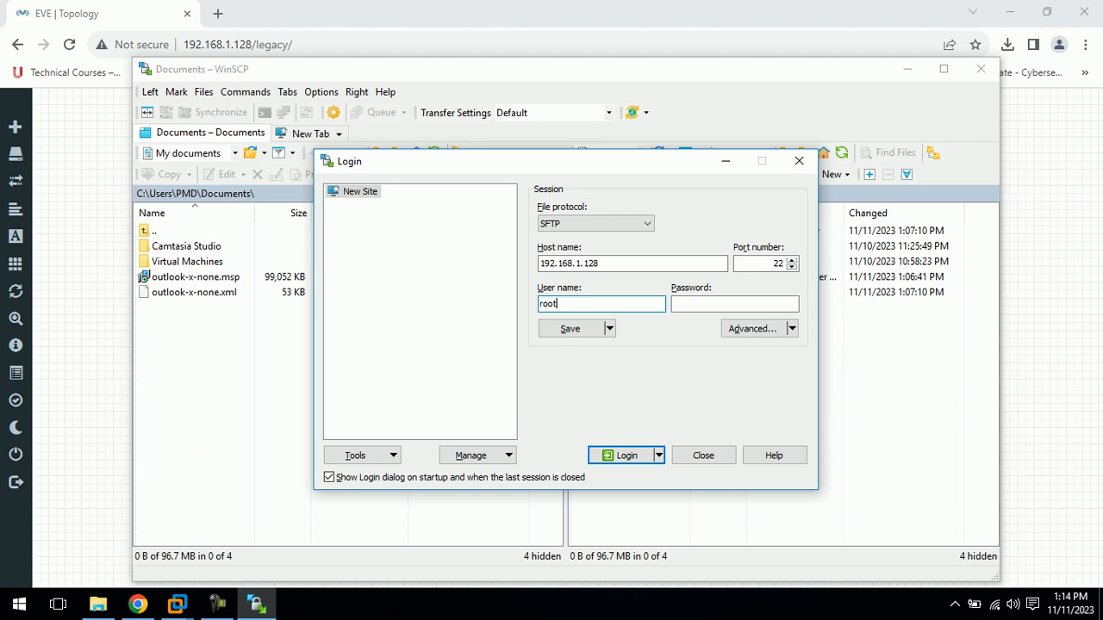
type("e")
key("Return")
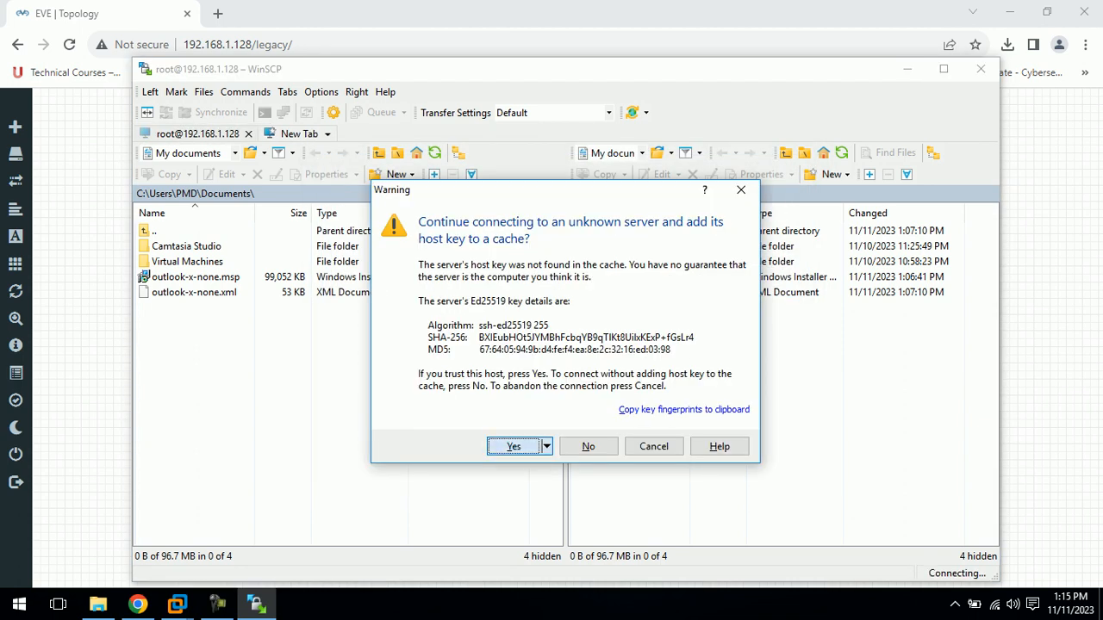
key("Return")
Browse the remote server from its root directory to the folder /opt/unetlab/addons/iol/bin
key("Up")
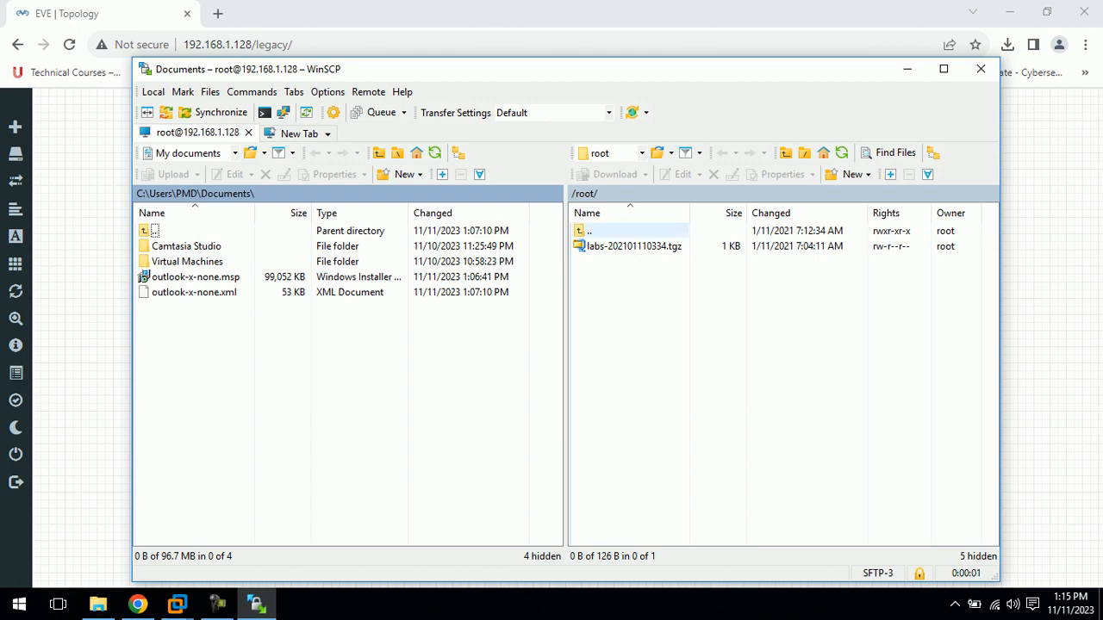
key("Return")
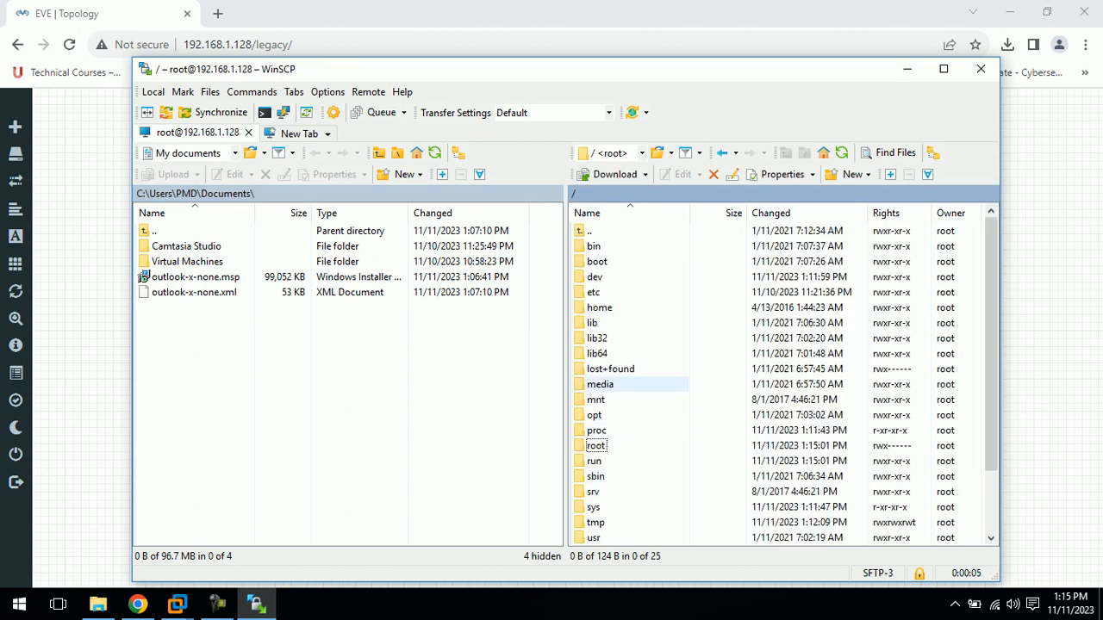
scroll(633, 385, "down", 2)
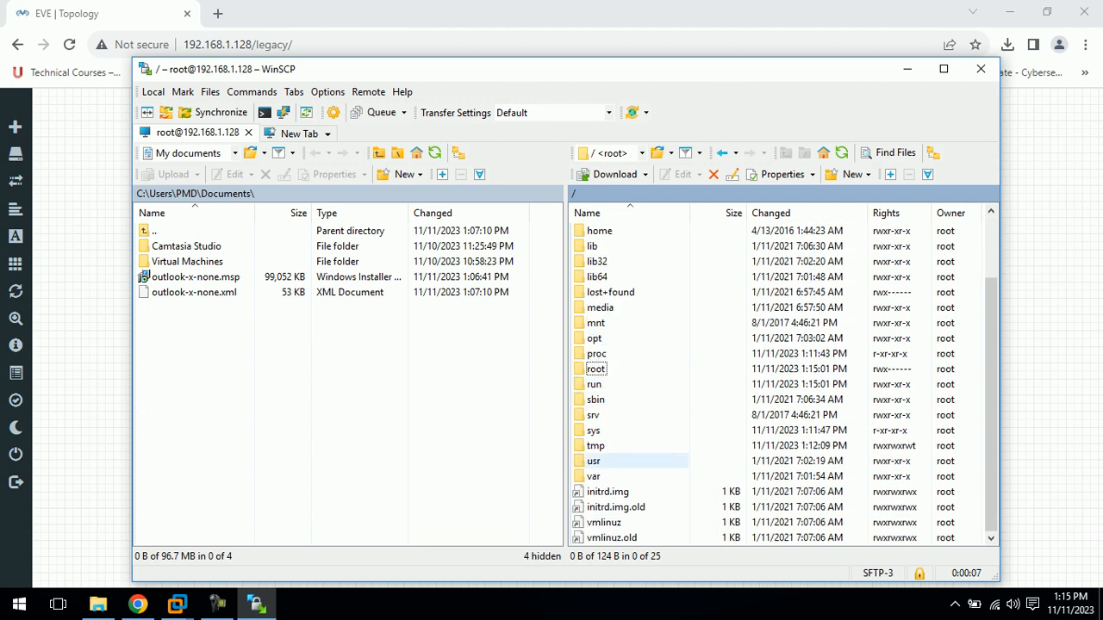
double_click(595, 338)
double_click(603, 415)
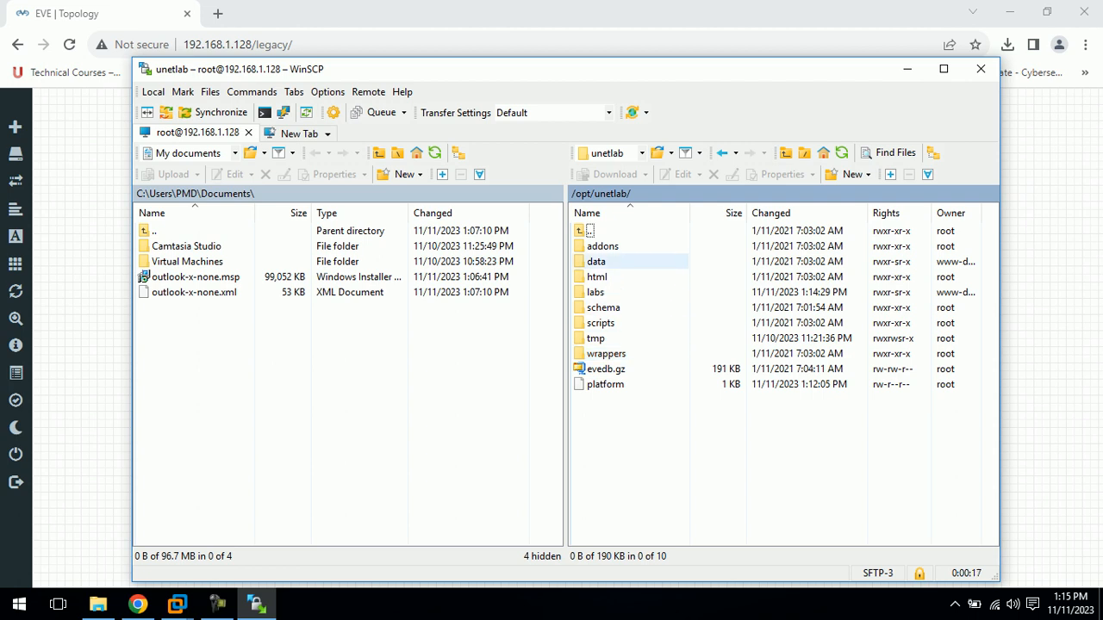
double_click(603, 246)
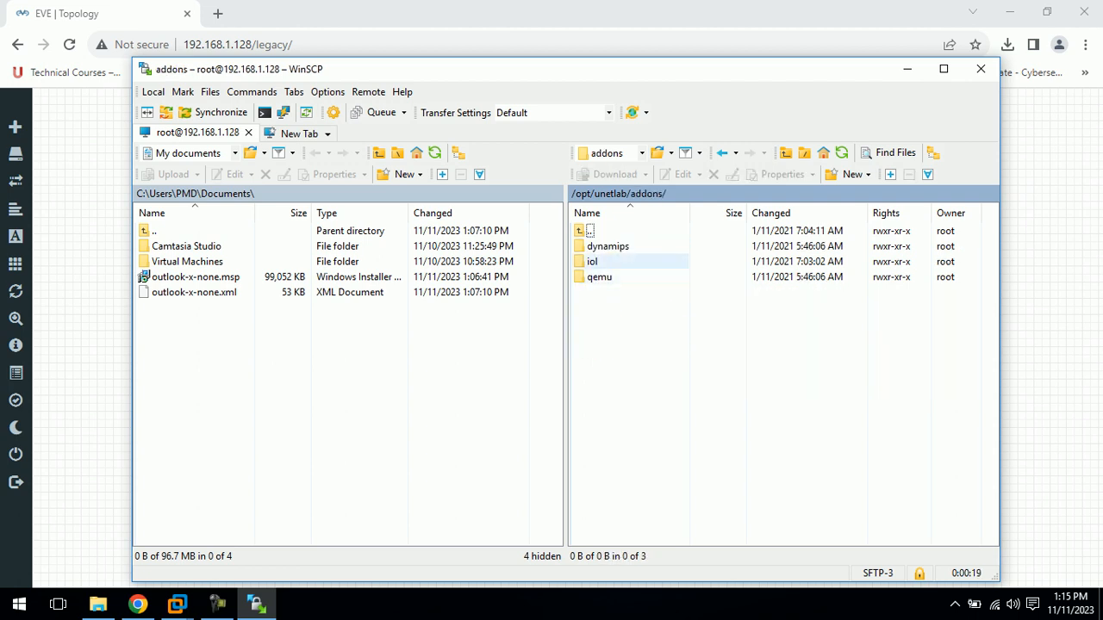
double_click(592, 261)
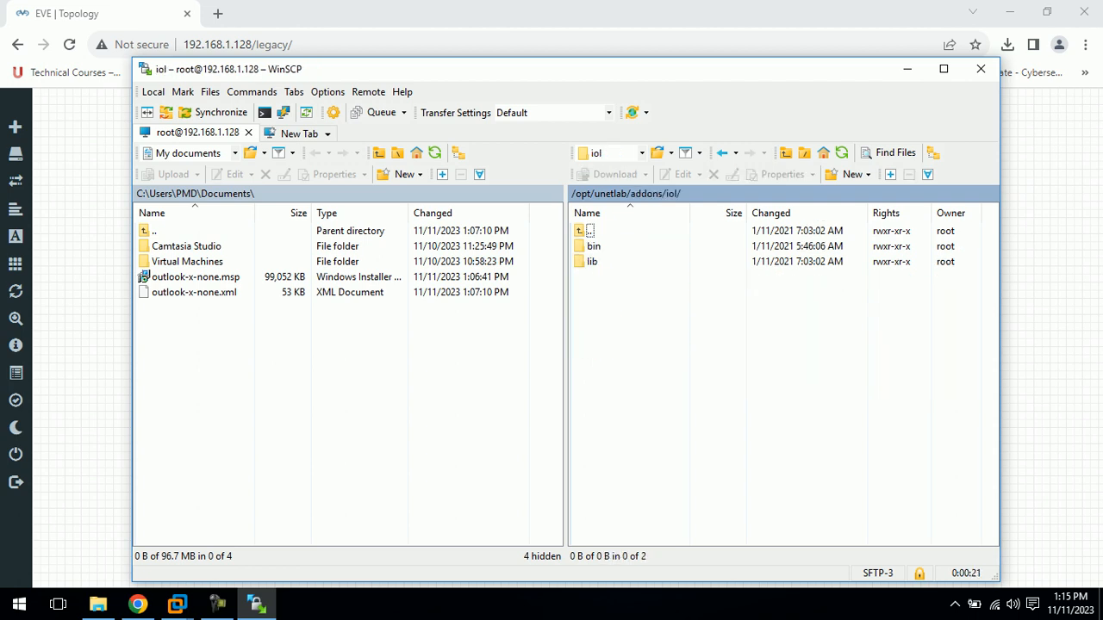
double_click(592, 245)
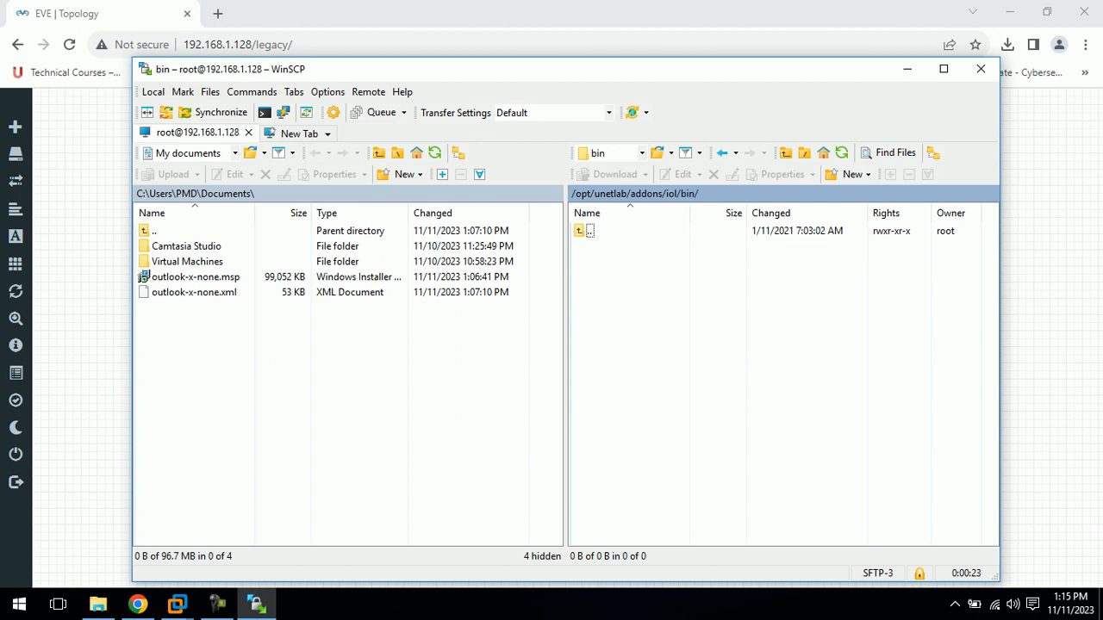
Browse the local files to the folder D:\IOS Image\EVE-NG ImG\iol\bin
left_click(234, 154)
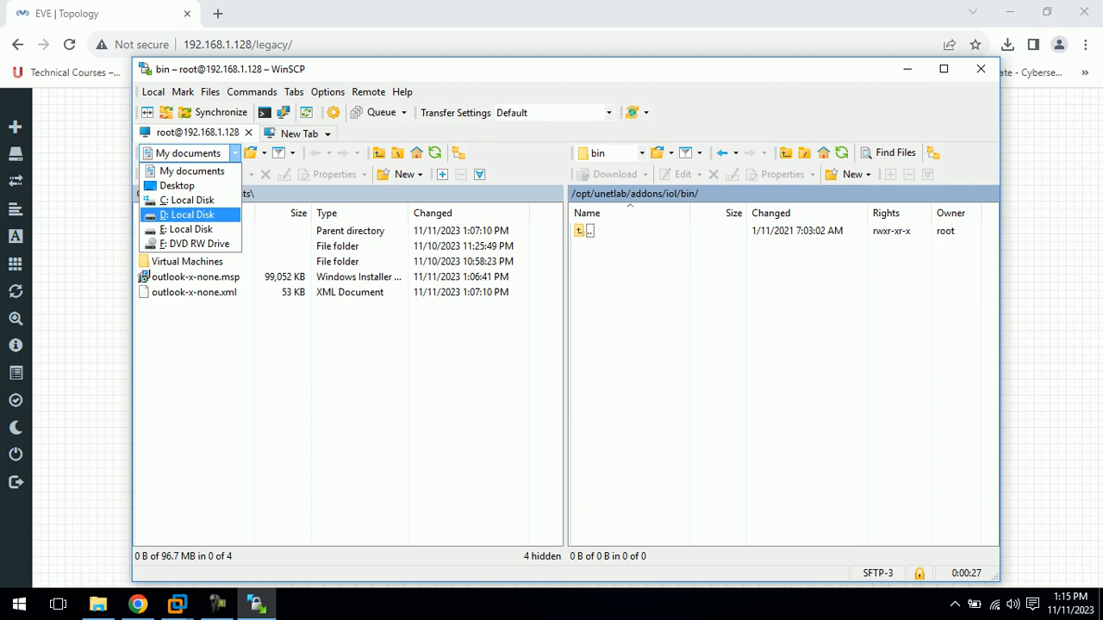
left_click(187, 214)
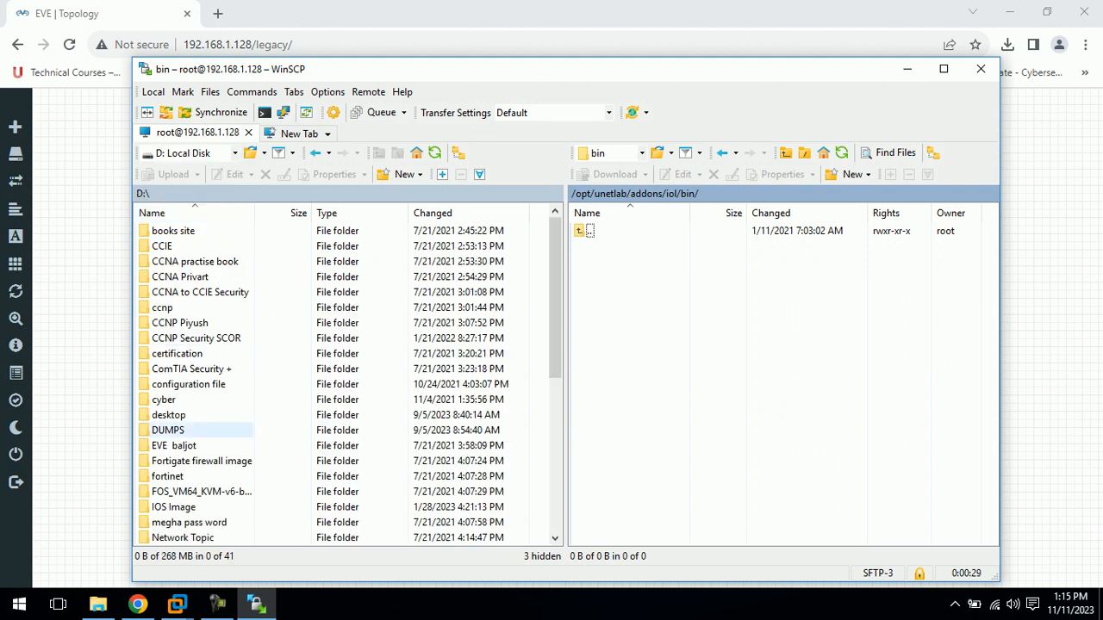
scroll(198, 399, "down", 2)
scroll(198, 422, "down", 1)
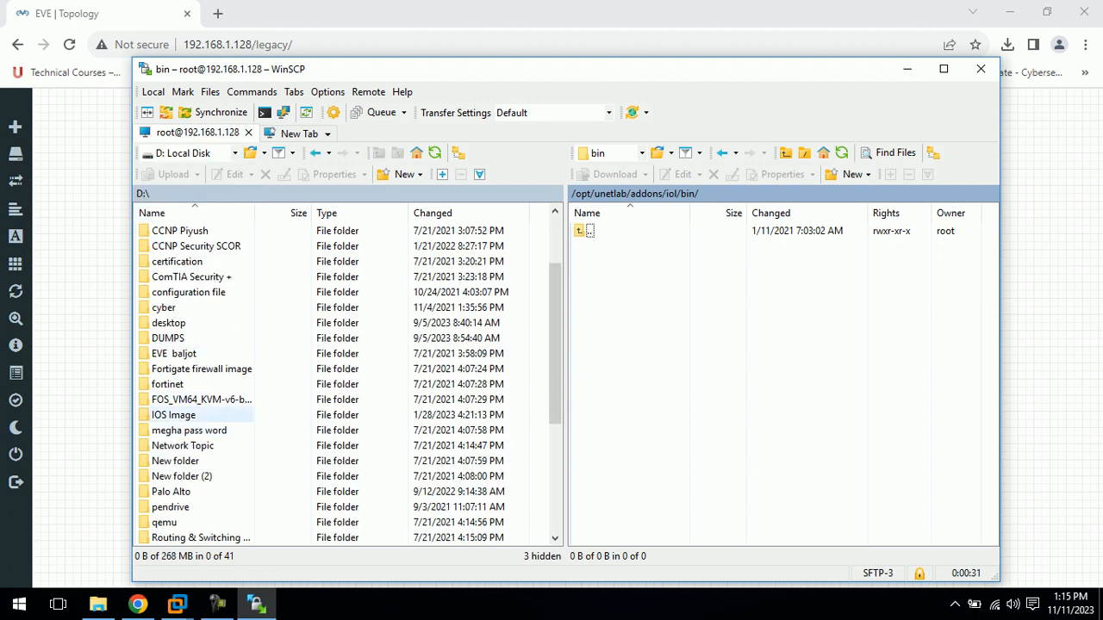
double_click(173, 415)
double_click(172, 277)
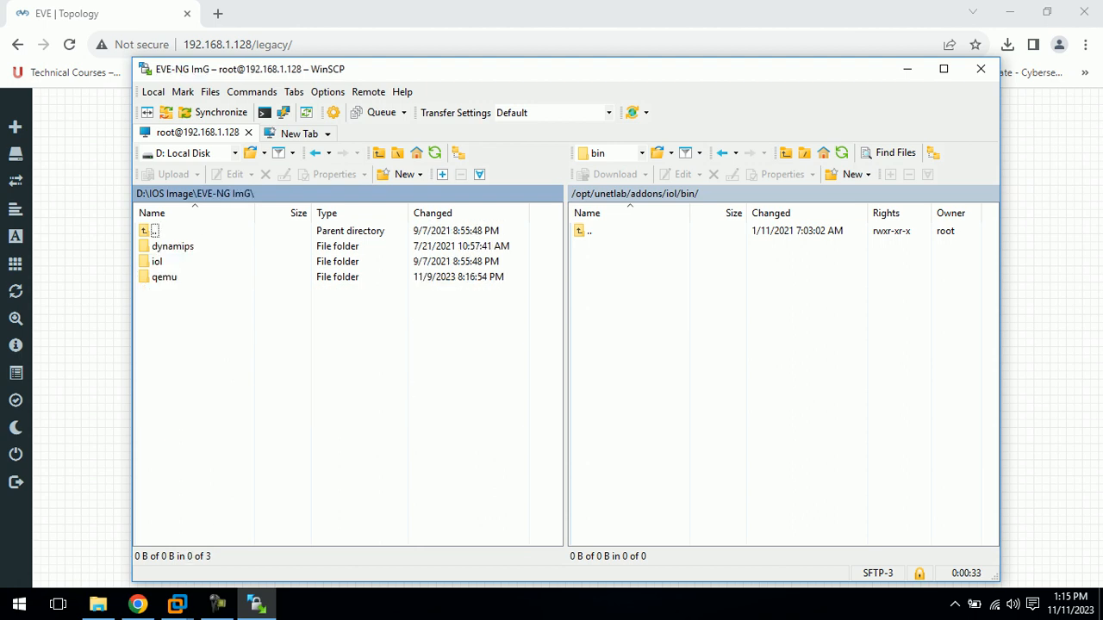
double_click(157, 261)
double_click(159, 246)
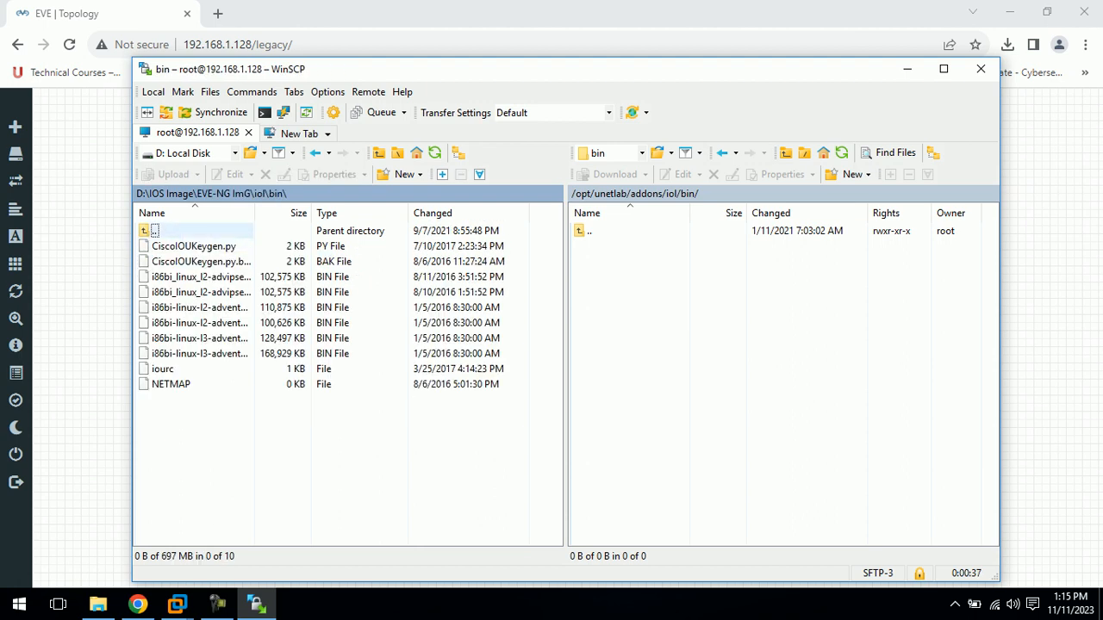
Go back up to D:\IOS Image\EVE-NG ImG on the local side and /opt/unetlab/addons on the remote side
double_click(153, 231)
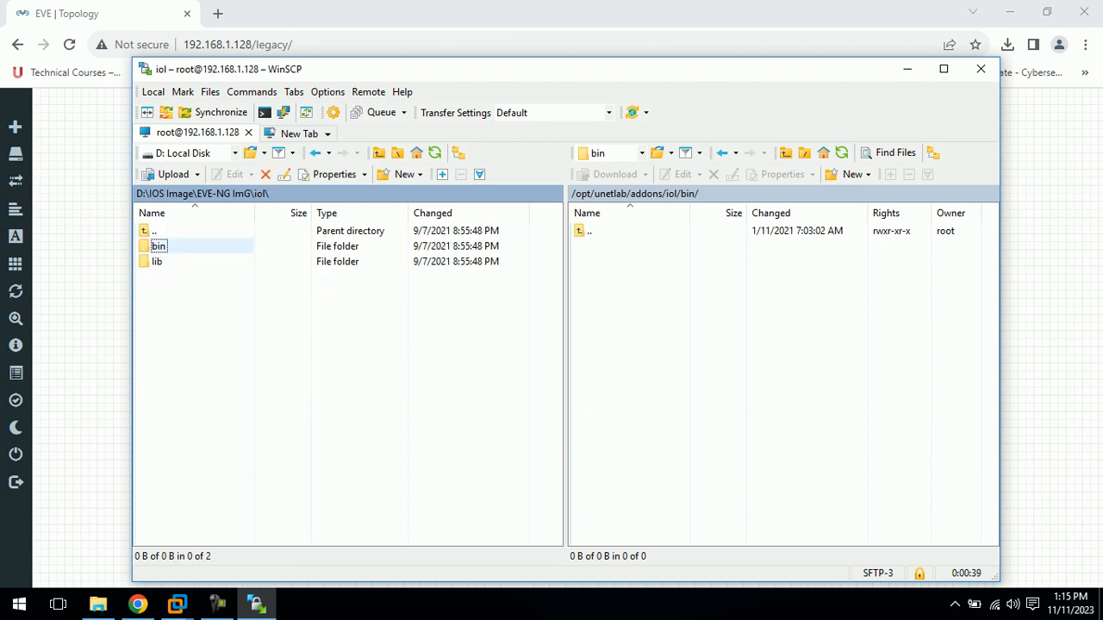
double_click(153, 231)
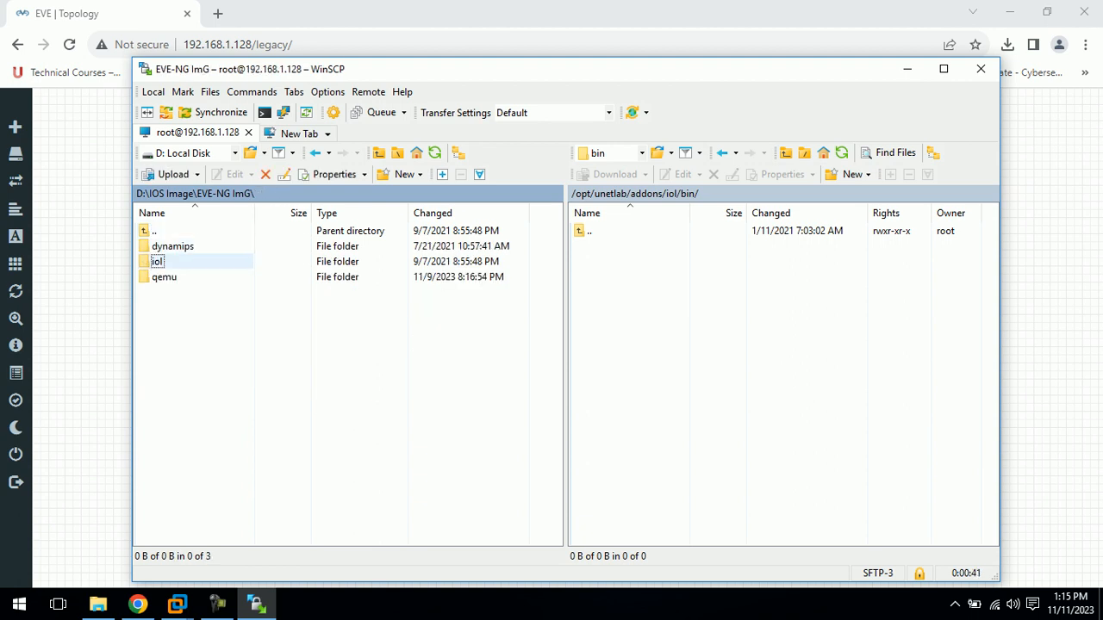
double_click(589, 231)
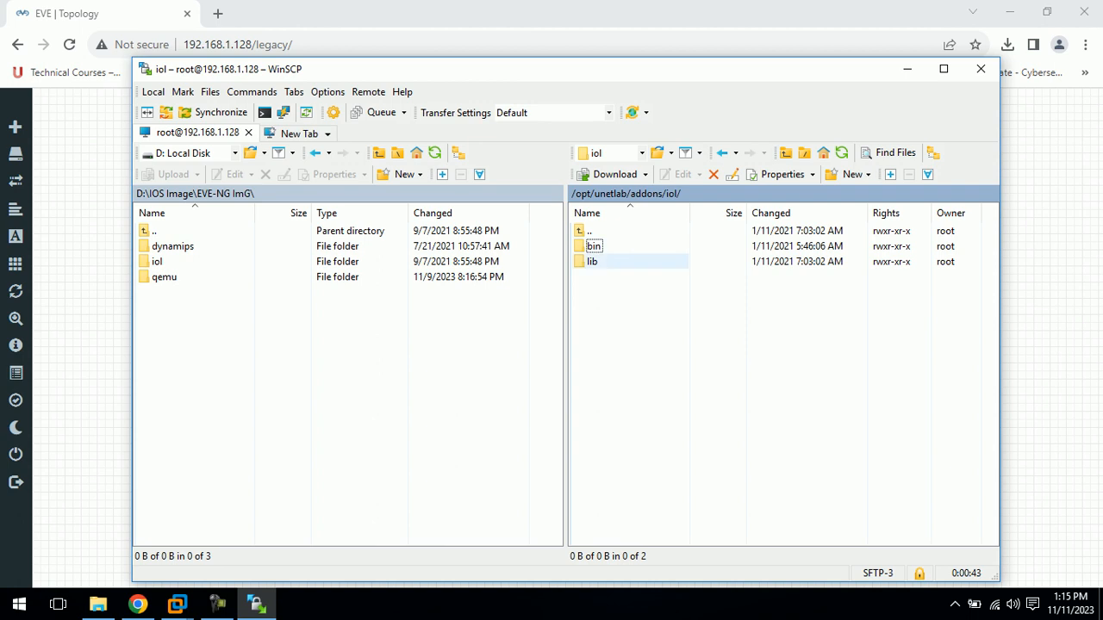
double_click(589, 231)
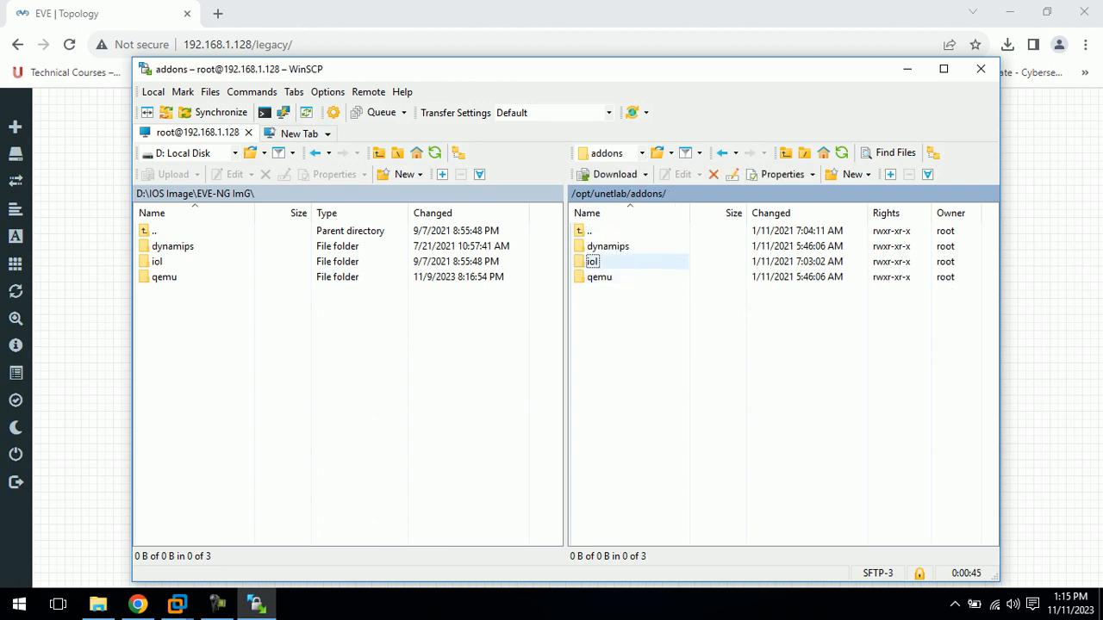
Delete the iol folder from the remote /opt/unetlab/addons directory and confirm
right_click(593, 262)
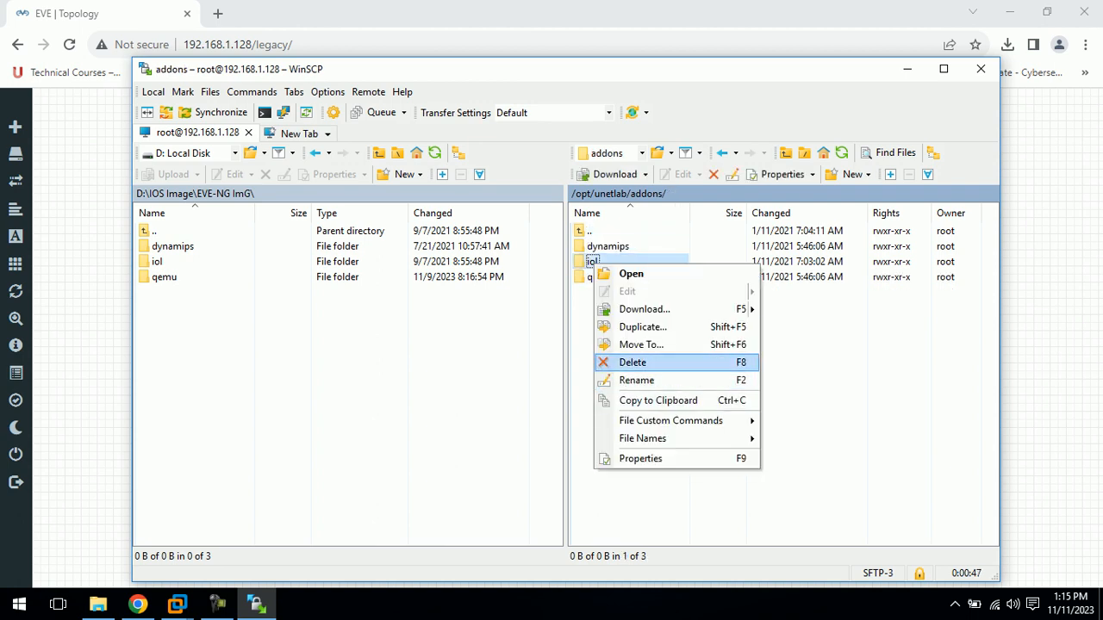
left_click(633, 362)
left_click(560, 357)
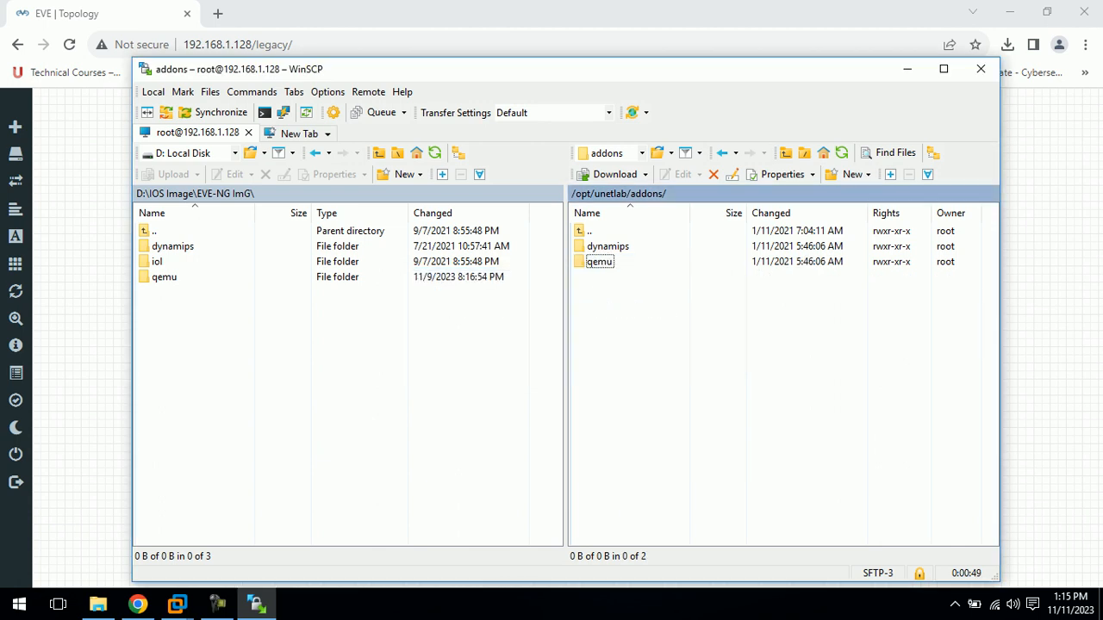
Upload the local iol folder to /opt/unetlab/addons on the remote server
left_click(157, 262)
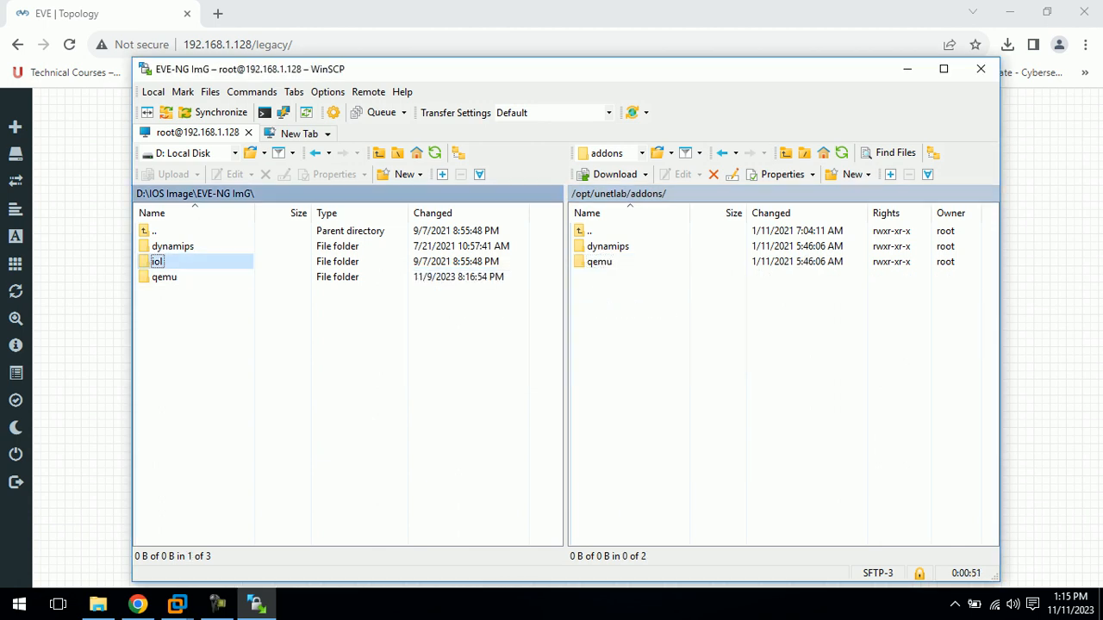
key("F5")
key("Return")
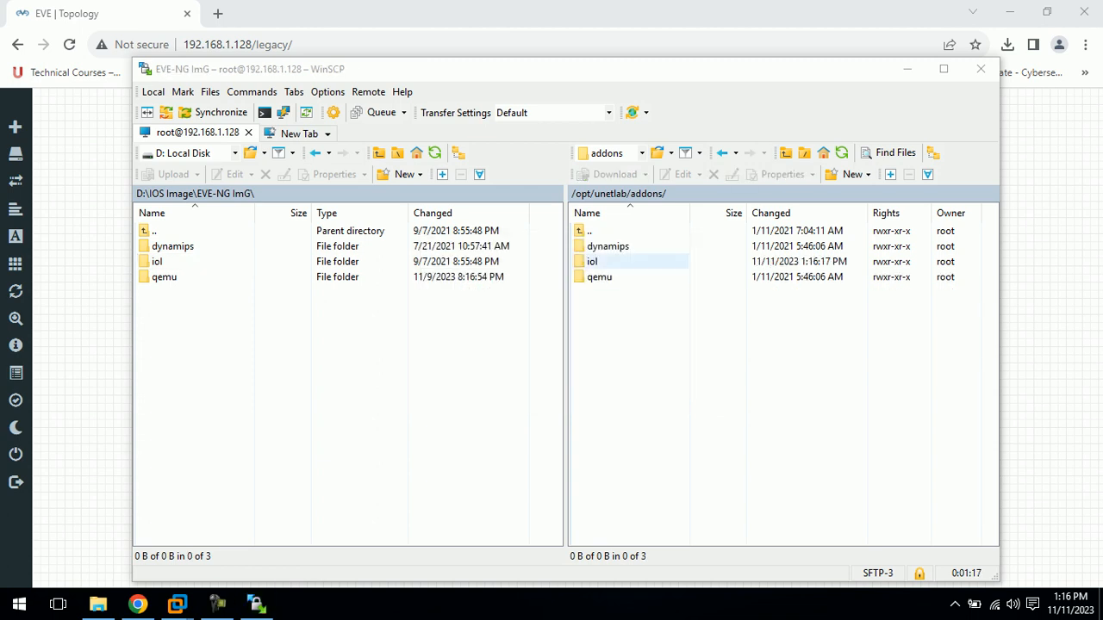
Check the uploaded files in /opt/unetlab/addons/iol/bin, then terminate the session and close WinSCP without saving a workspace
double_click(592, 262)
double_click(593, 247)
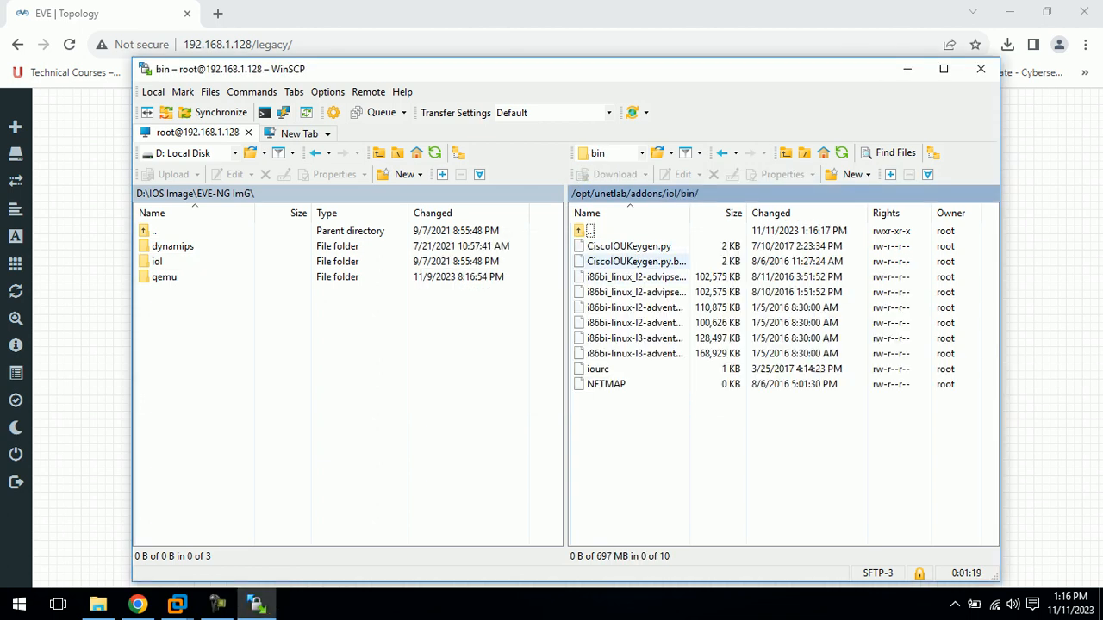
double_click(589, 231)
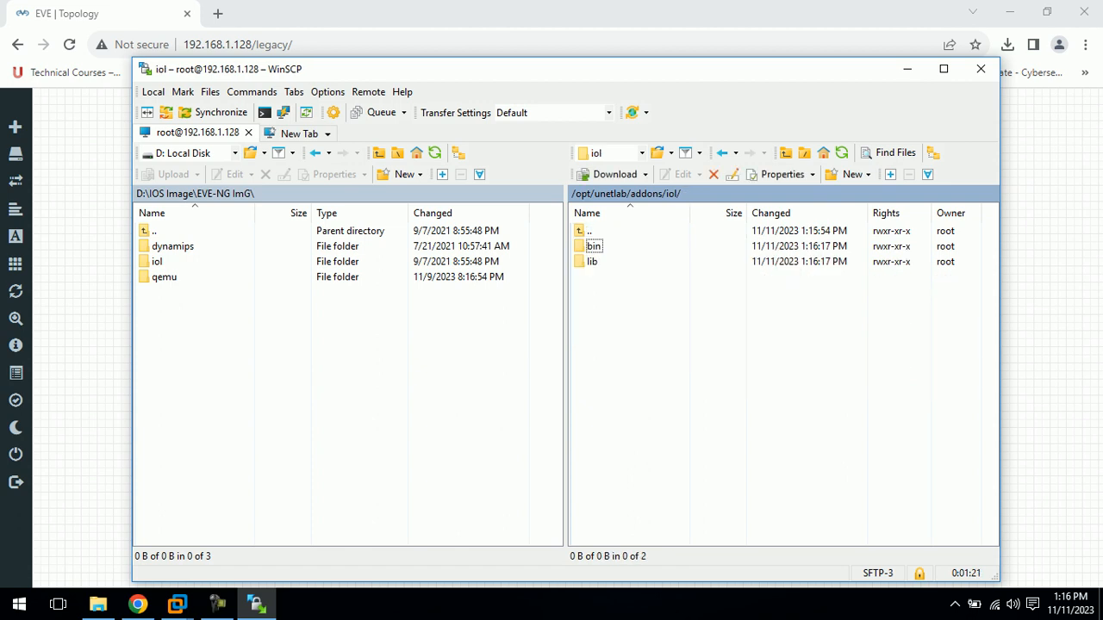
double_click(590, 231)
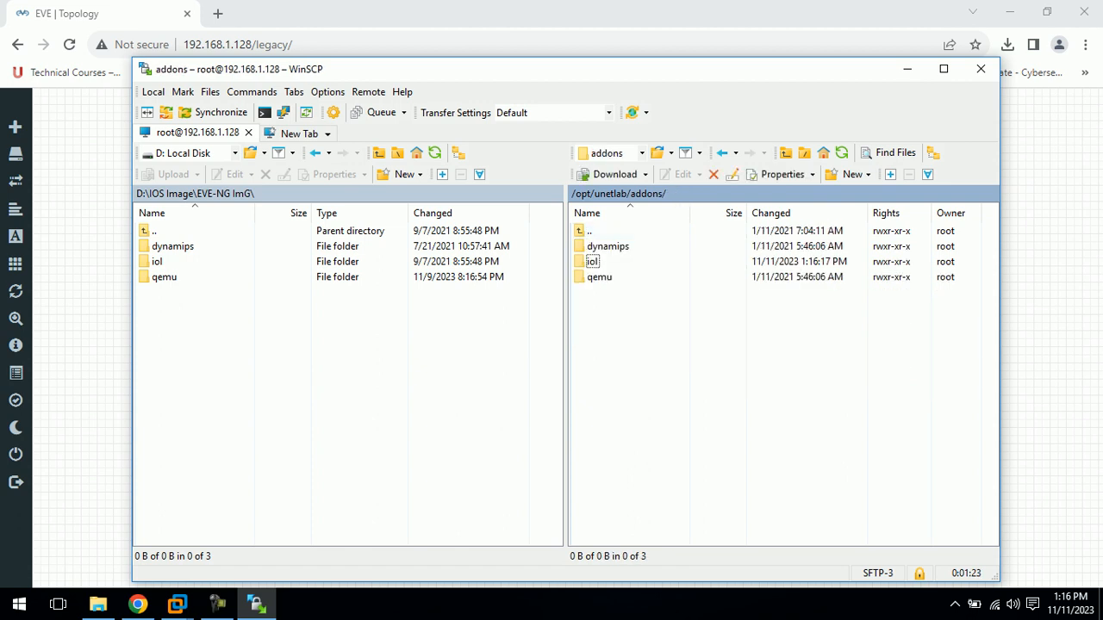
left_click(981, 69)
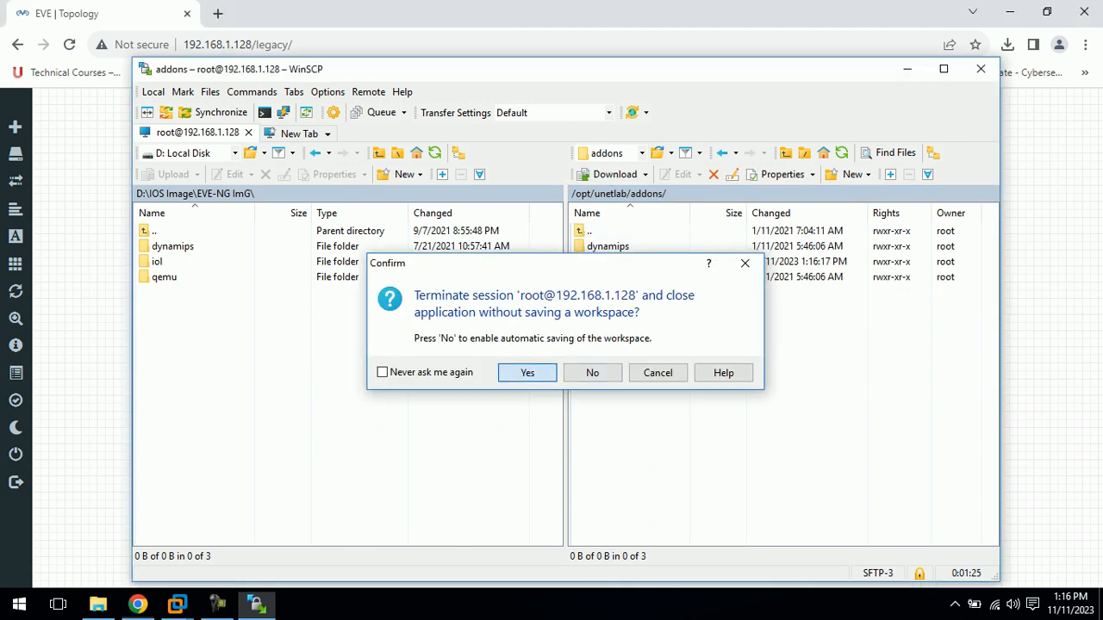
key("Return")
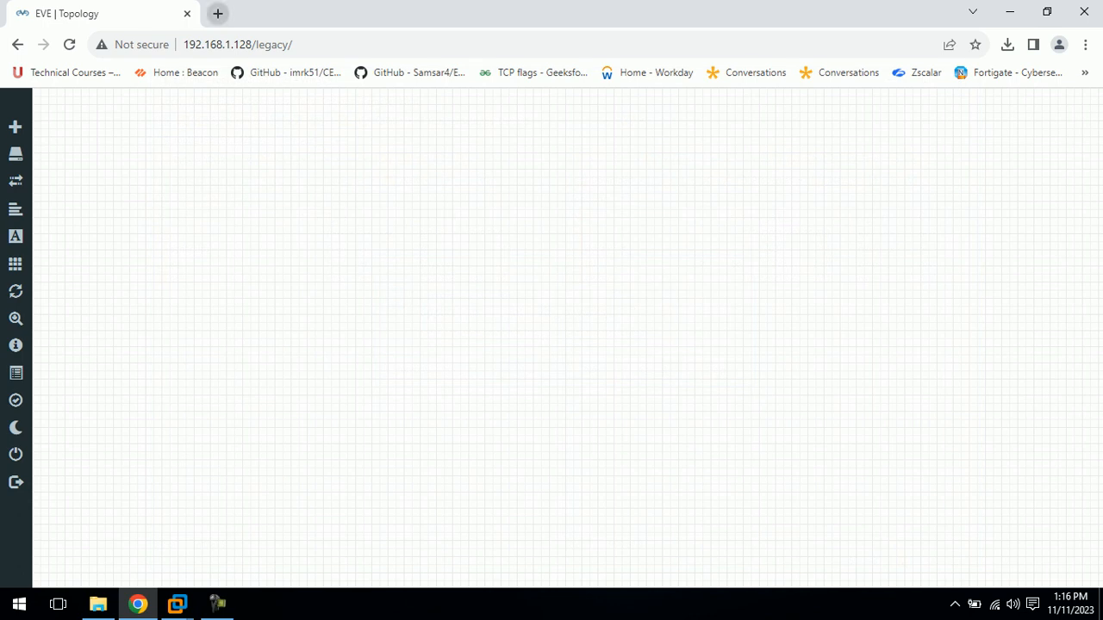
Search the web in a new Chrome tab for "putty download" and open the PuTTY latest release page through putty.org
key("ctrl+t")
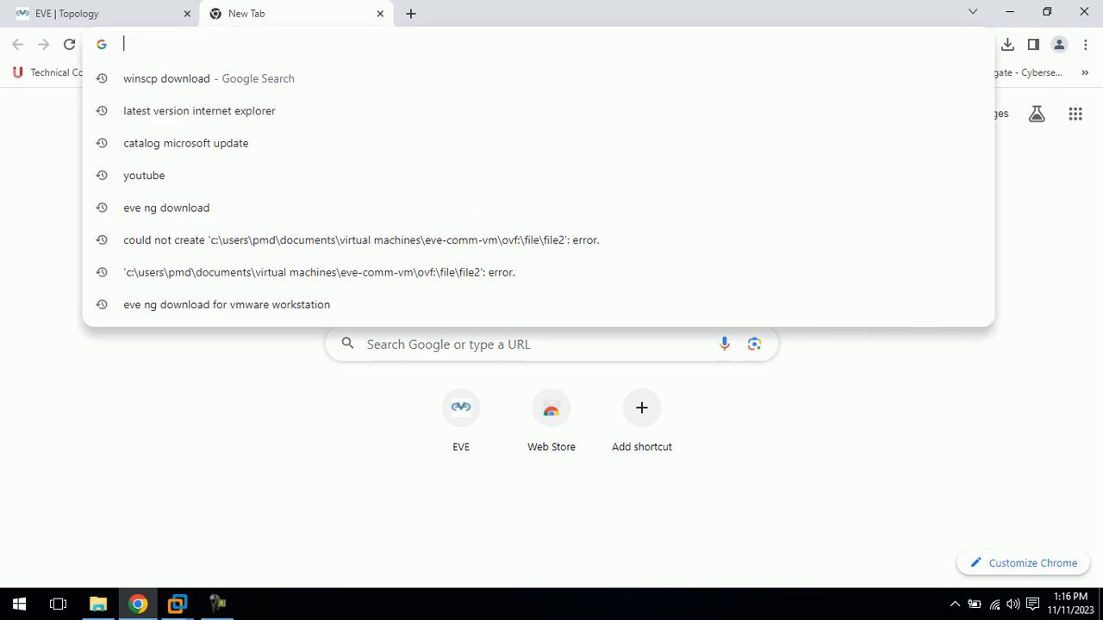
type("putt")
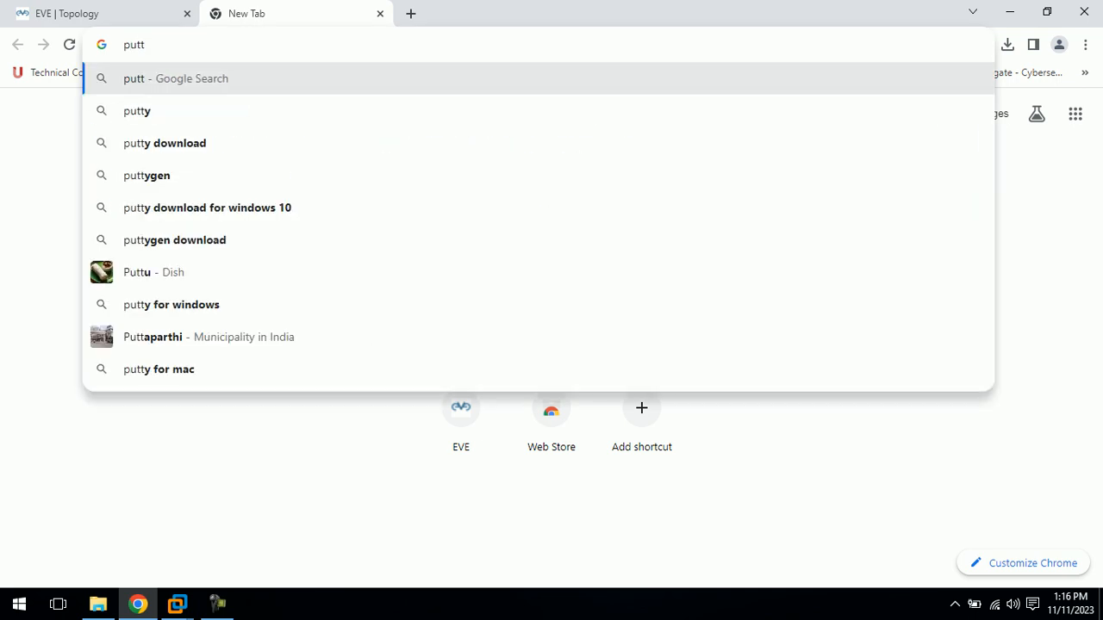
left_click(165, 143)
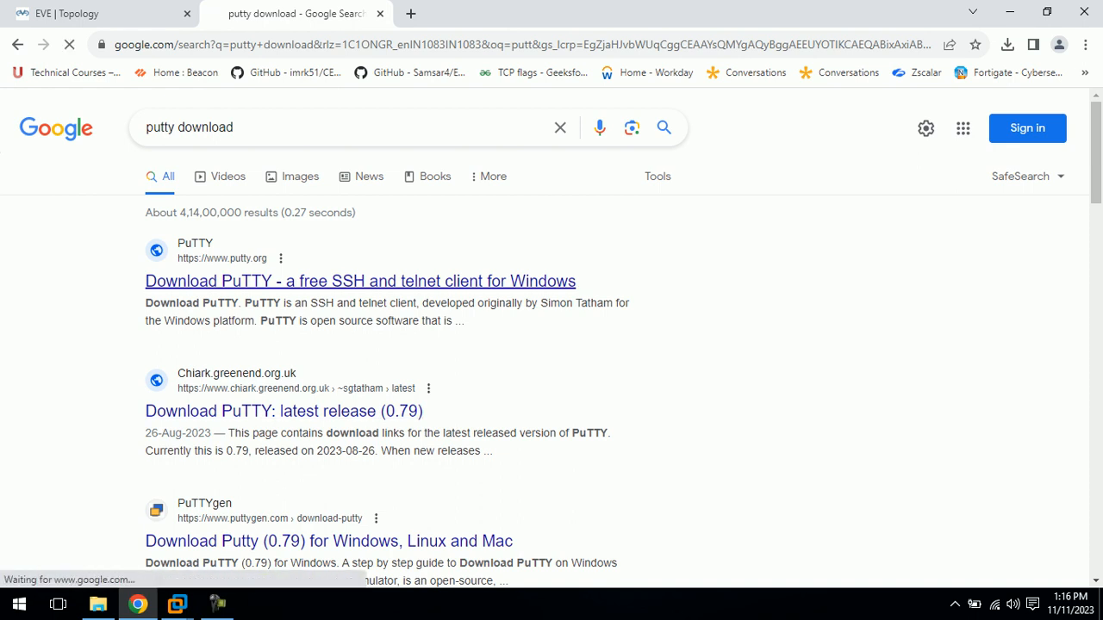
left_click(360, 280)
scroll(551, 345, "down", 3)
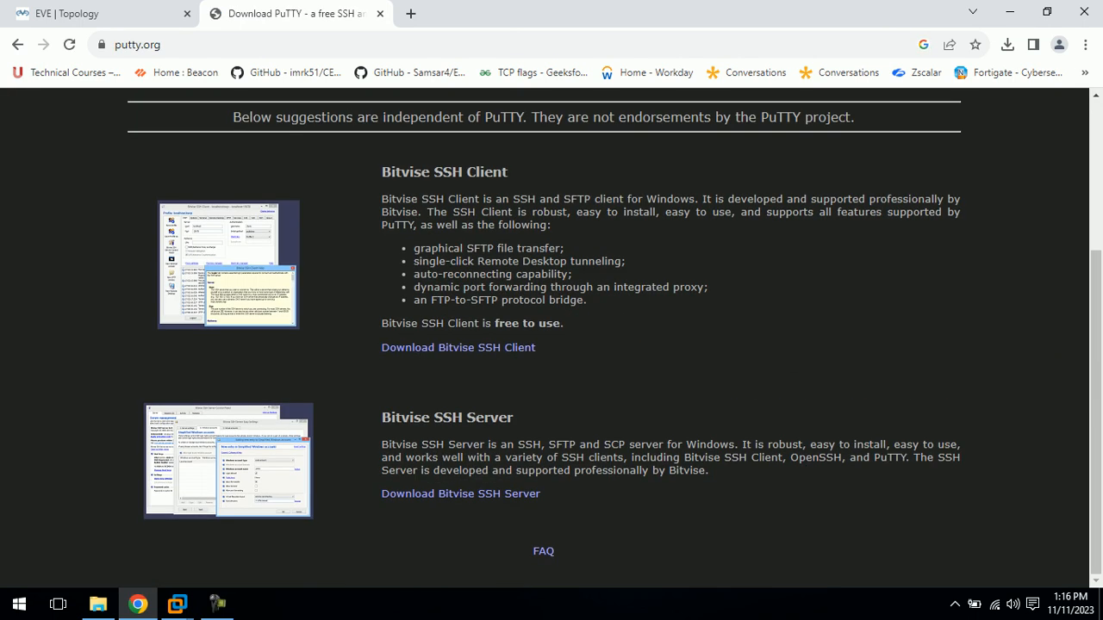
scroll(552, 345, "up", 3)
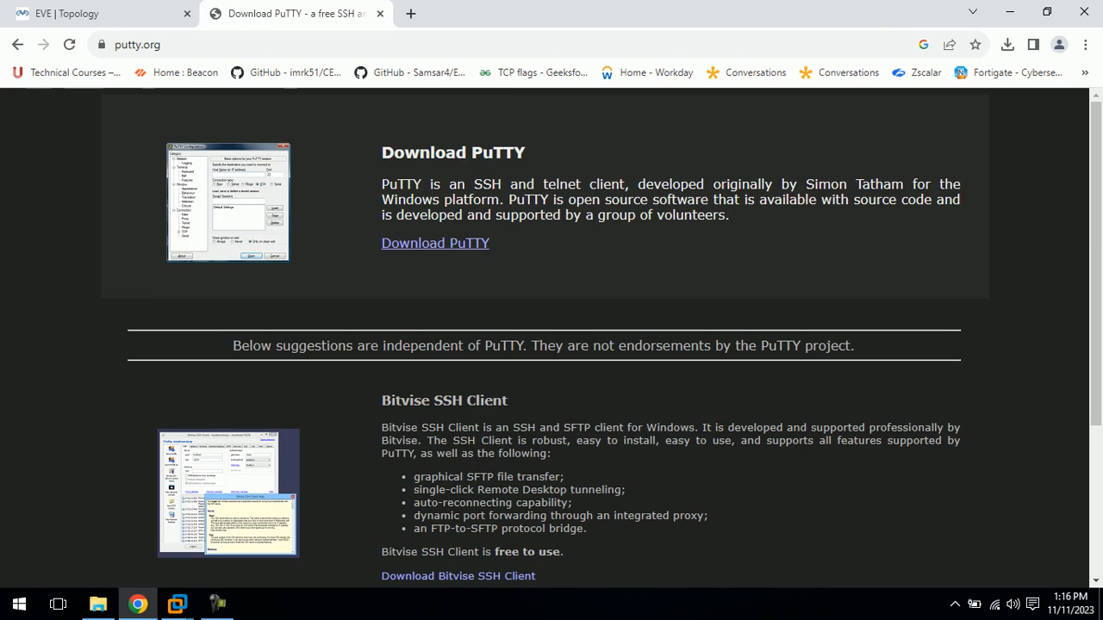
left_click(435, 243)
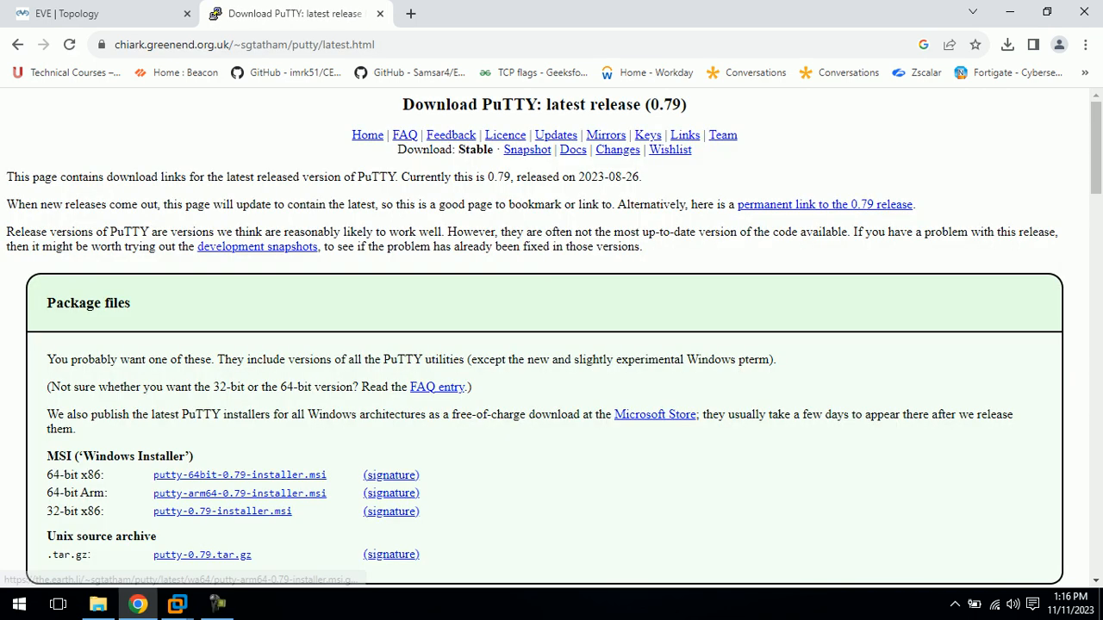
Download the 64-bit x86 Windows installer putty-64bit-0.79-installer.msi from the package files
scroll(552, 345, "down", 2)
left_click(217, 604)
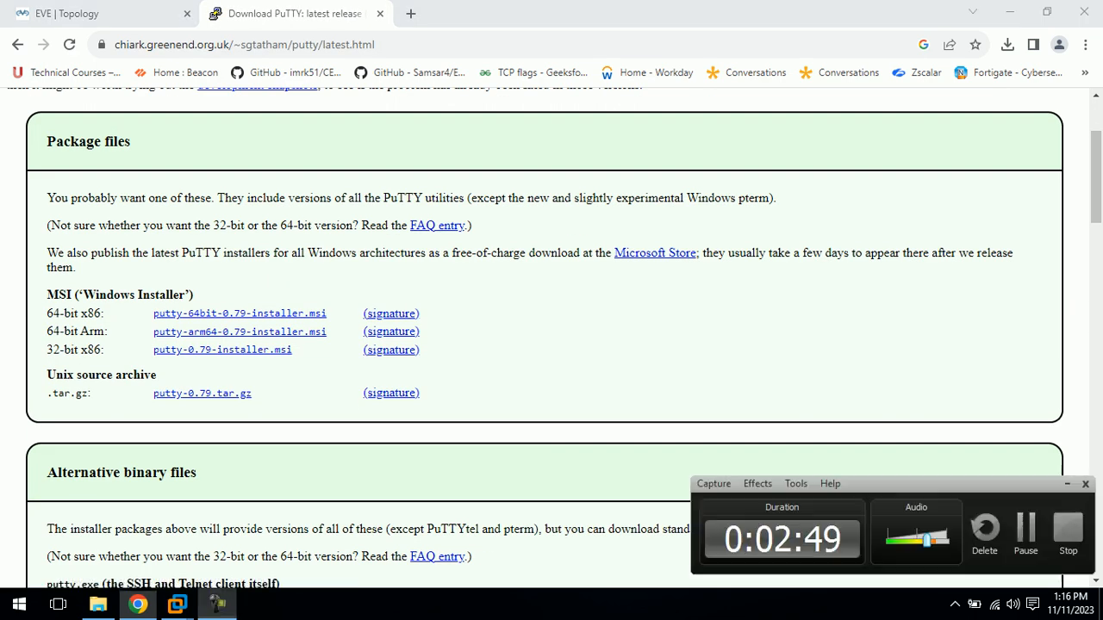
left_click(1028, 530)
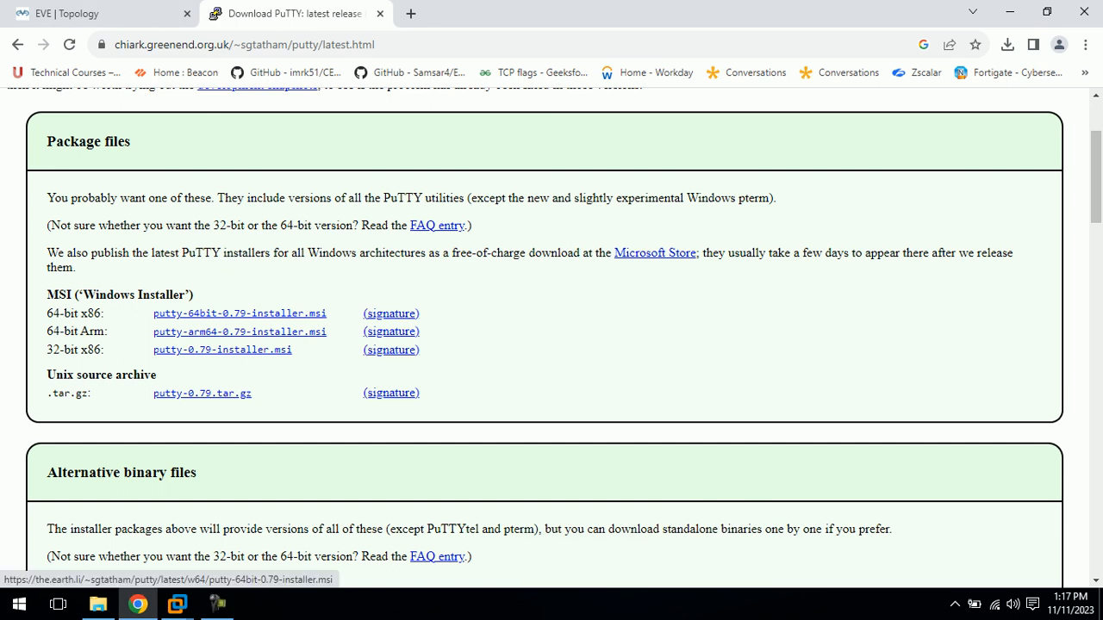
left_click(239, 314)
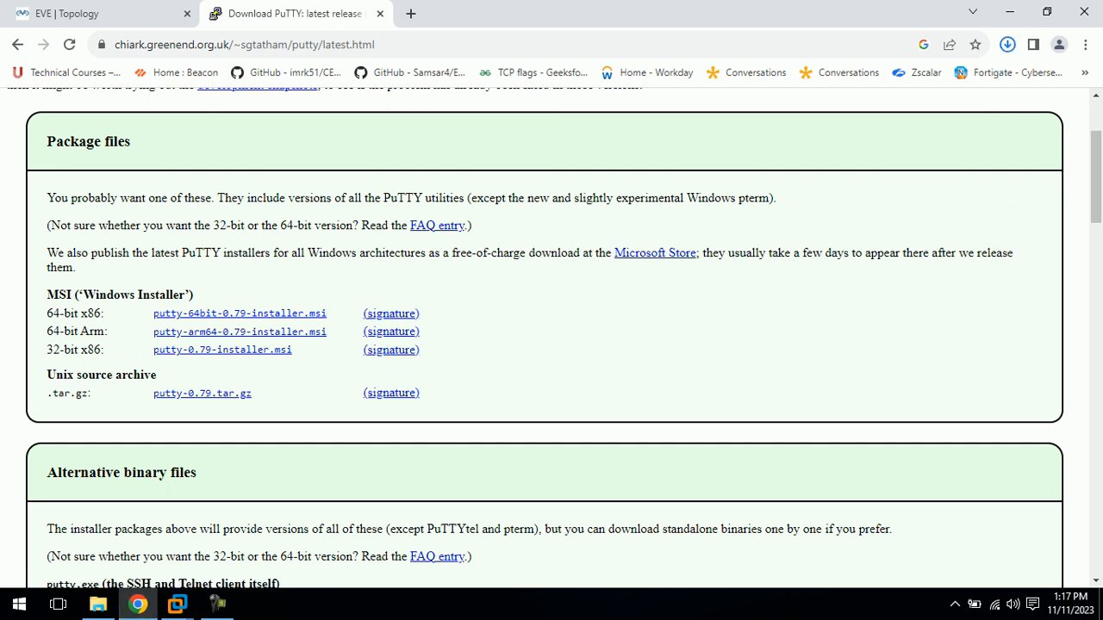
Run the downloaded PuTTY installer and complete the setup with the default destination folder C:\Program Files\PuTTY\
left_click(1007, 45)
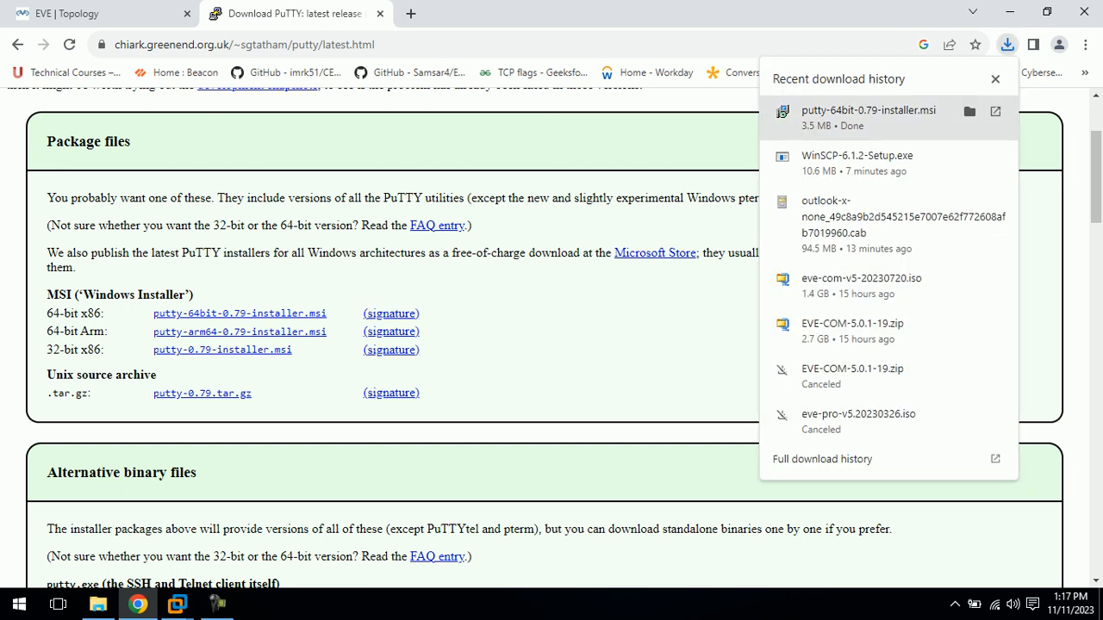
left_click(869, 117)
key("Return")
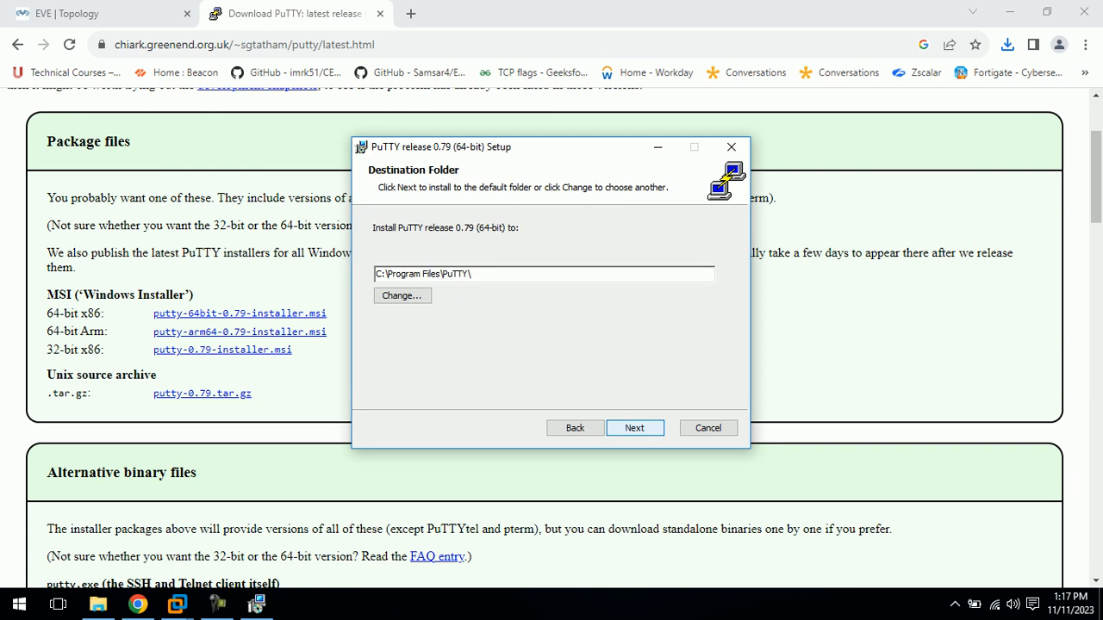
key("Return")
key("Return")
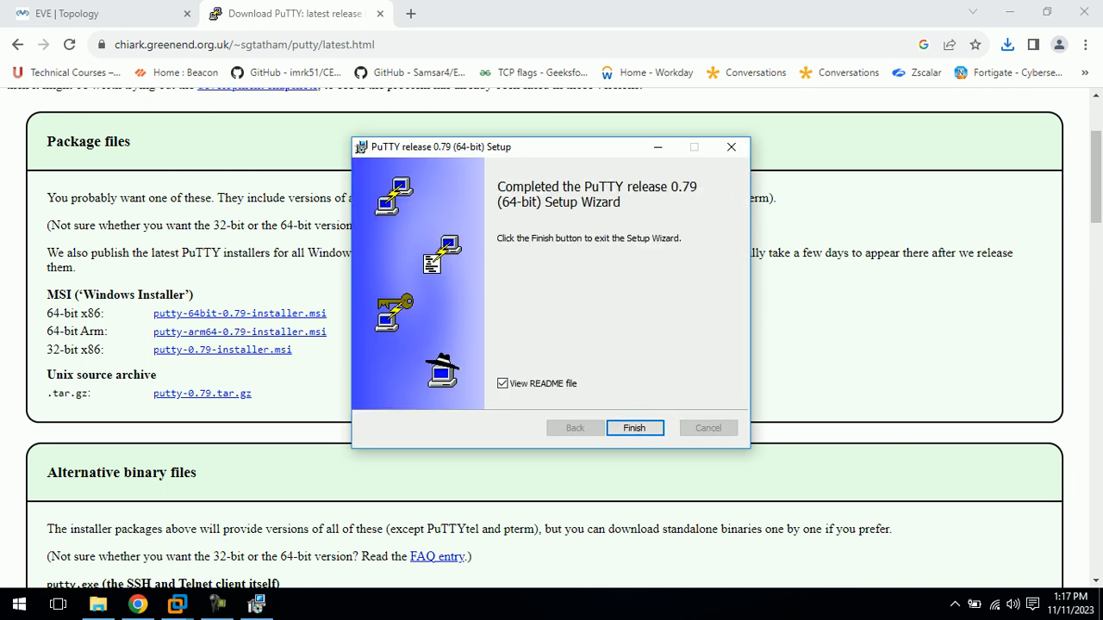
key("Return")
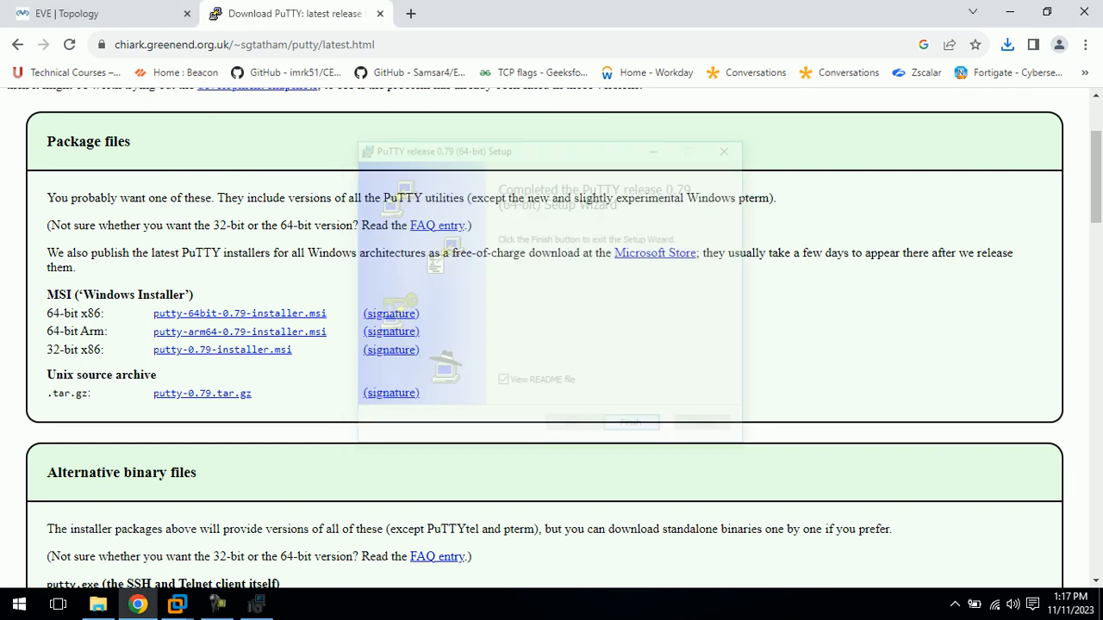
left_click(998, 117)
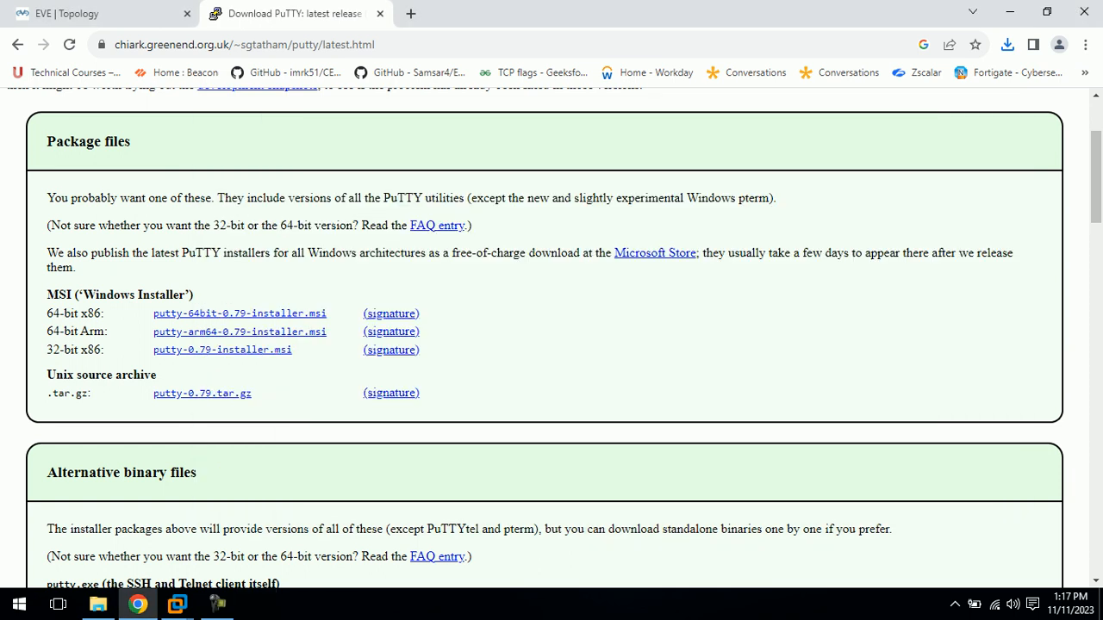
Launch PuTTY and open an SSH connection to 192.168.1.128 on port 22
left_click(19, 604)
type("putt")
key("Return")
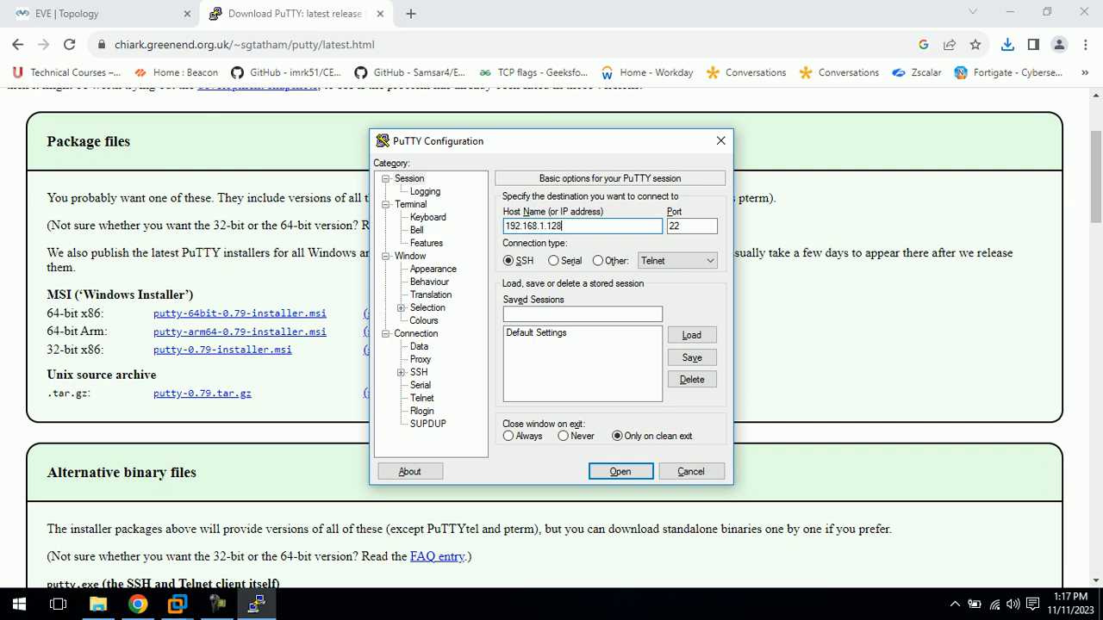
key("Return")
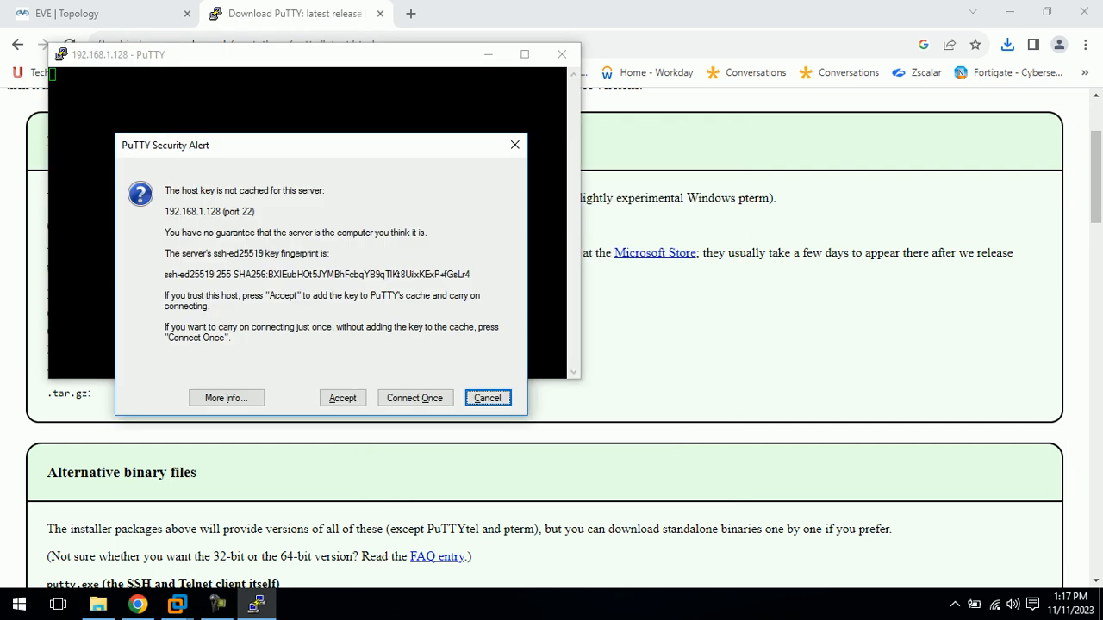
Accept the server's host key and log in as root with the account password
key("Tab")
key("Return")
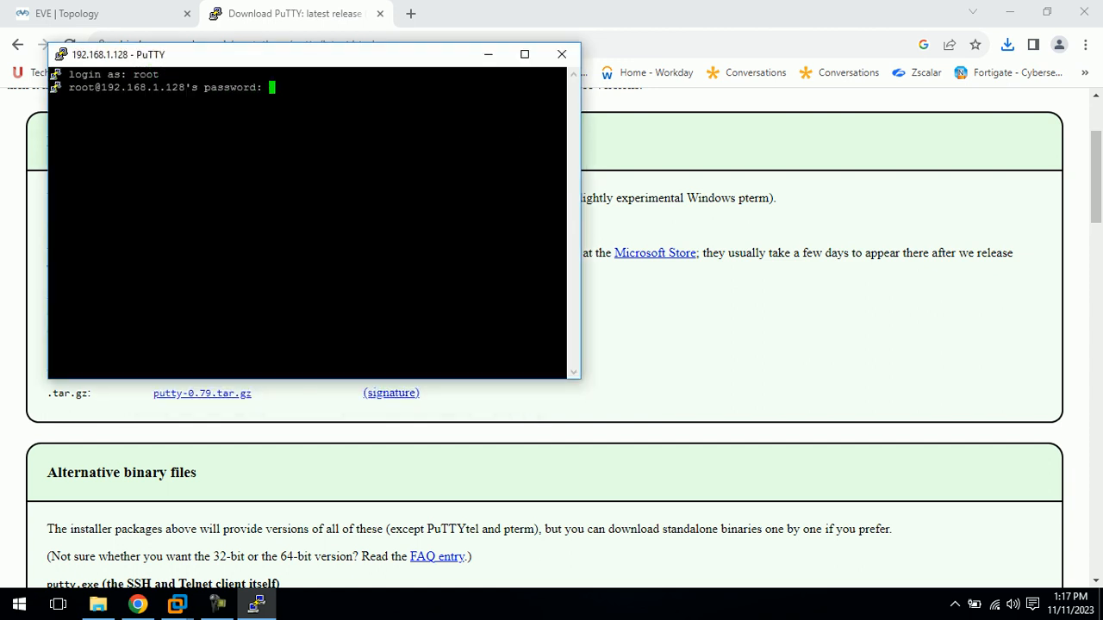
key("Return")
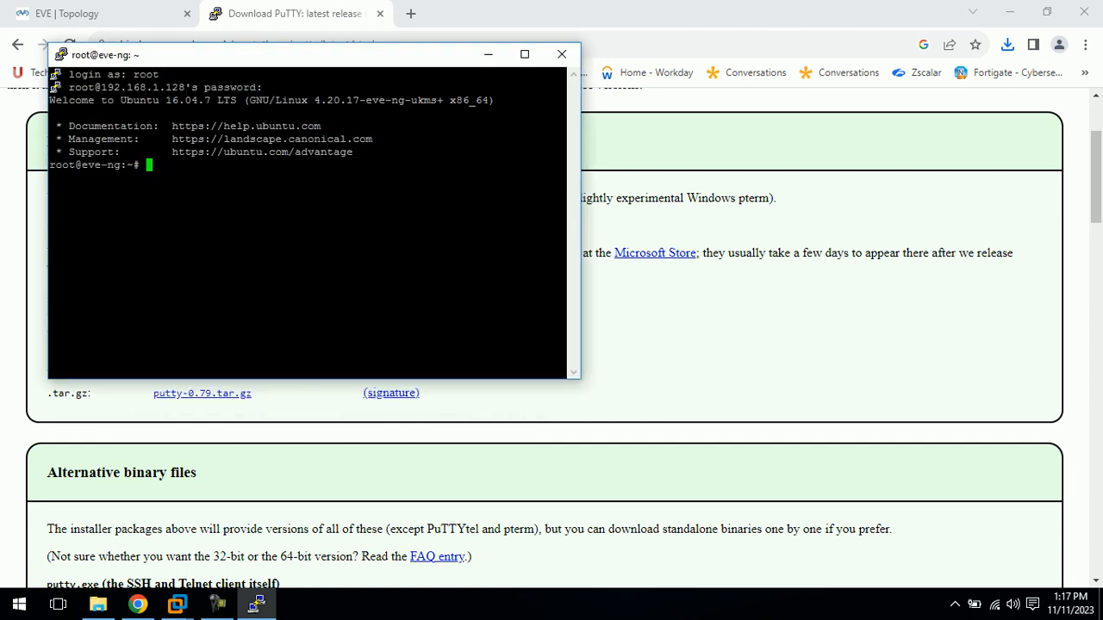
Close the PuTTY download page in Chrome and search the web in a new tab for "eve ng permissions command"
left_click(380, 13)
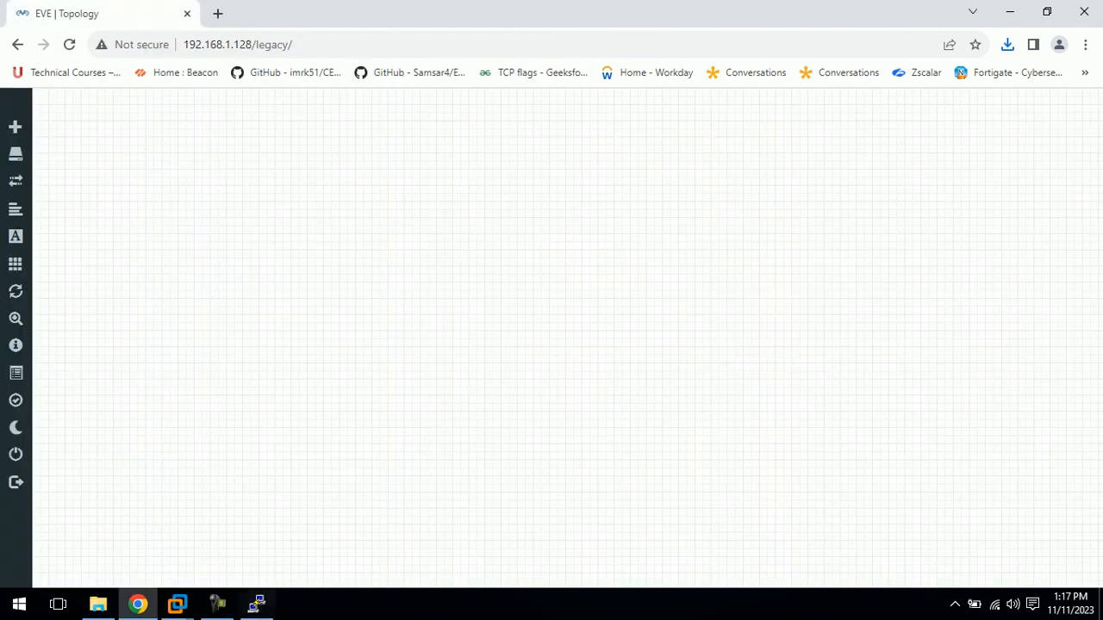
left_click(218, 13)
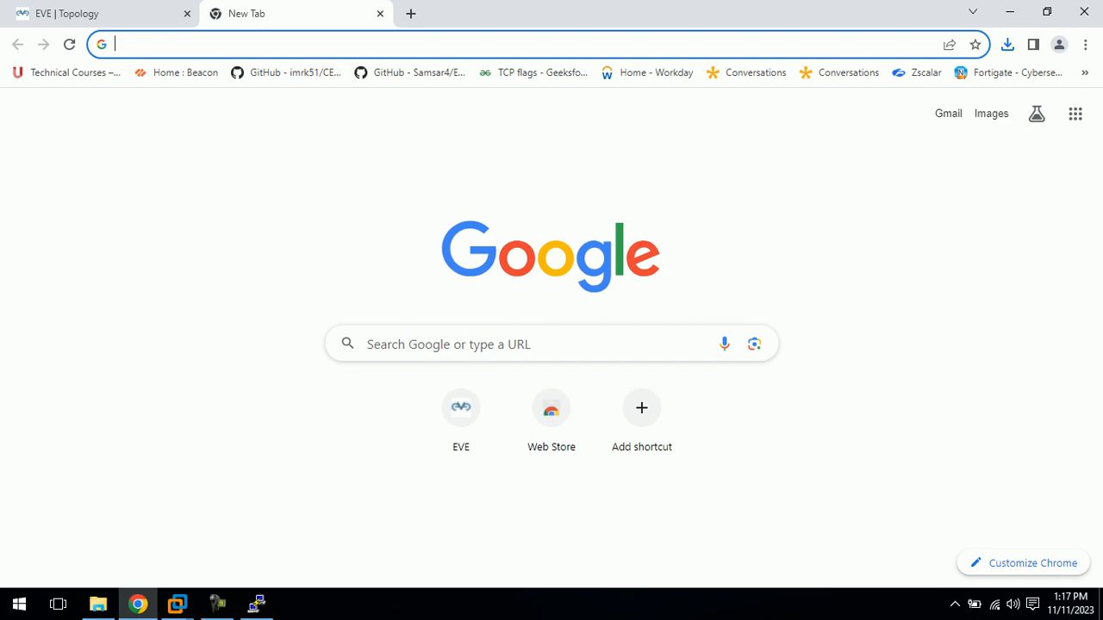
type("per")
key("BackSpace")
key("BackSpace")
key("BackSpace")
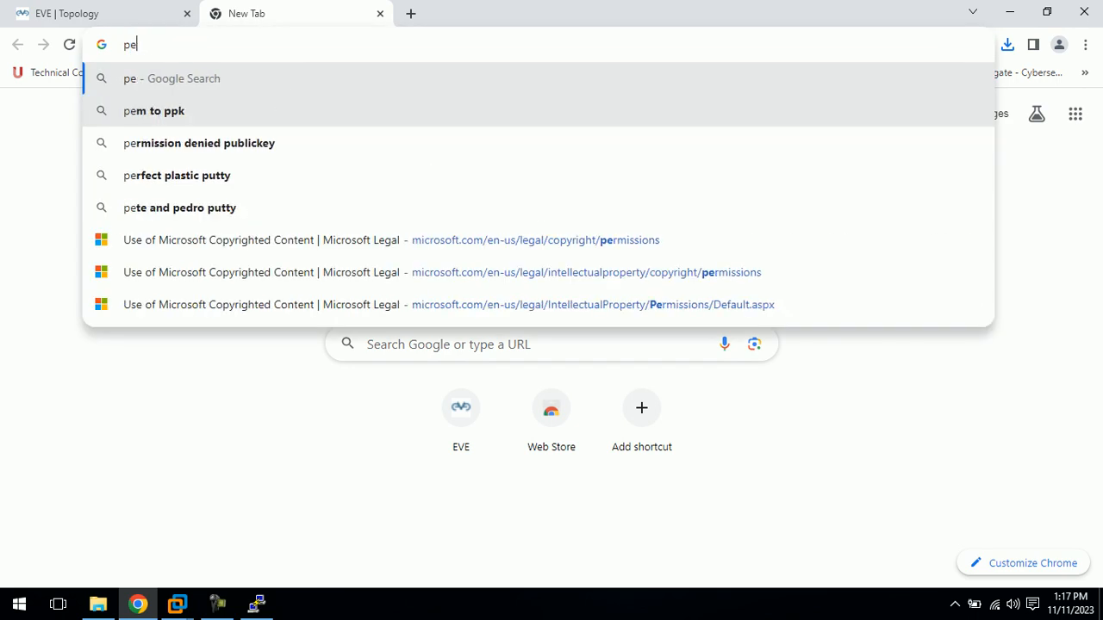
type("eve")
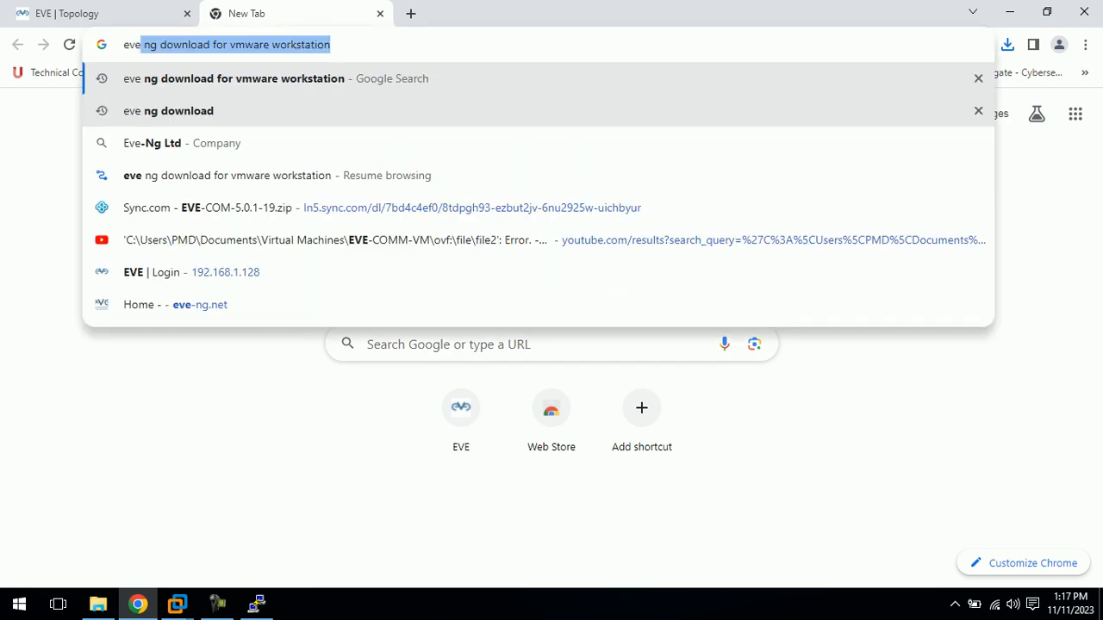
key("End")
key("BackSpace")
key("BackSpace")
key("BackSpace")
key("BackSpace")
key("BackSpace")
key("BackSpace")
key("BackSpace")
key("BackSpace")
key("BackSpace")
key("BackSpace")
key("BackSpace")
key("BackSpace")
key("BackSpace")
key("BackSpace")
key("BackSpace")
key("BackSpace")
key("BackSpace")
key("BackSpace")
key("BackSpace")
key("BackSpace")
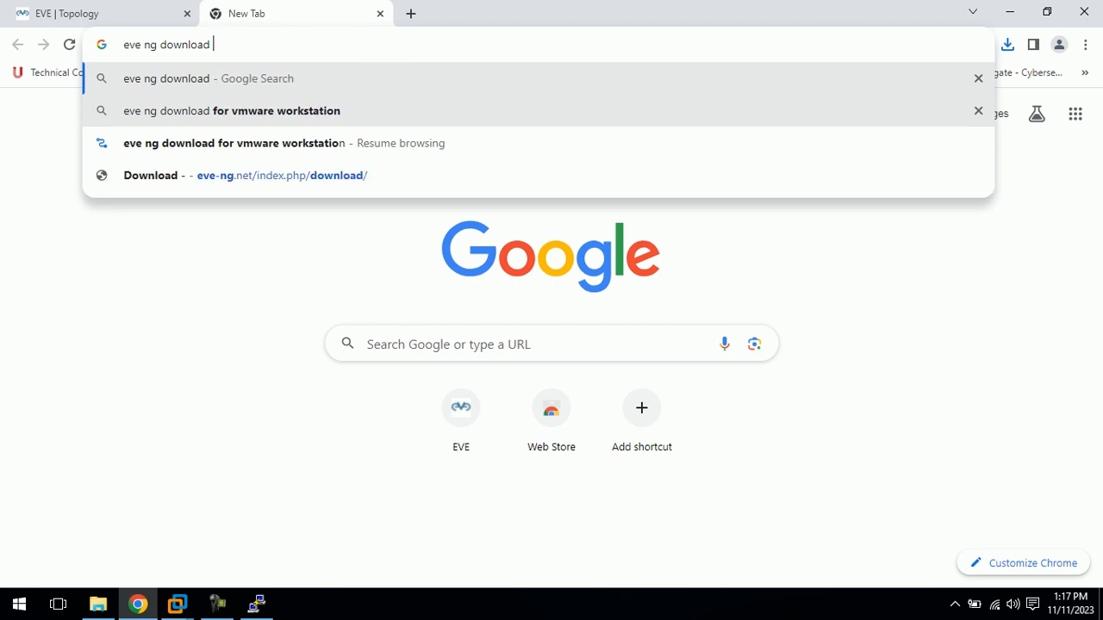
key("BackSpace")
key("BackSpace")
key("BackSpace")
key("BackSpace")
type("per")
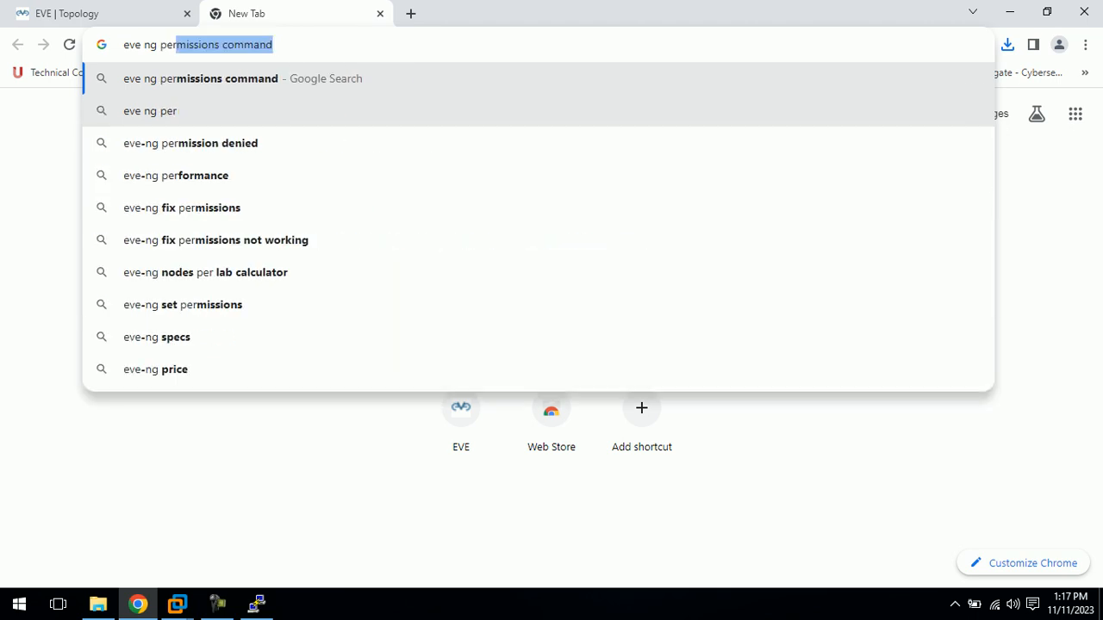
key("Return")
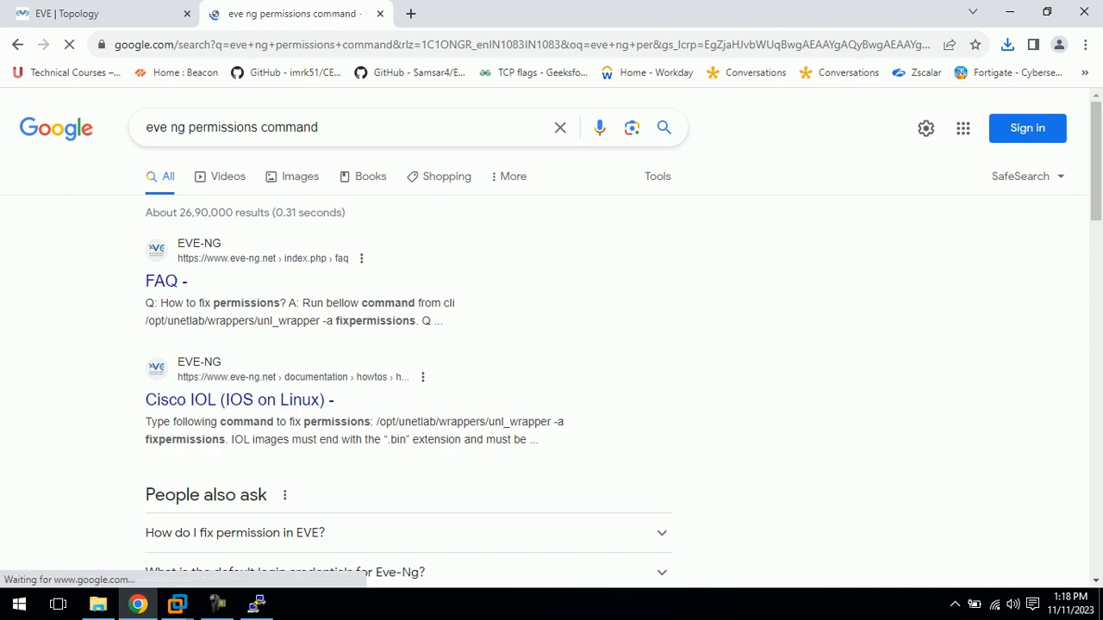
Copy the command /opt/unetlab/wrappers/unl_wrapper -a fixpermissions from the EVE-NG FAQ result and run it in the PuTTY session
left_click_drag(417, 320, 148, 321)
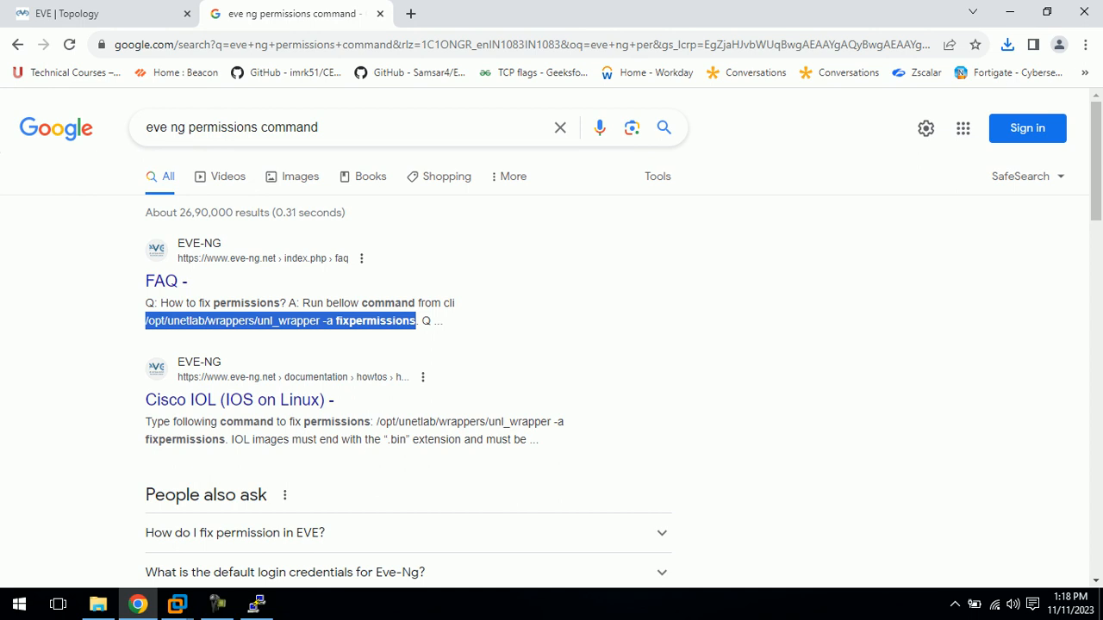
left_click(257, 604)
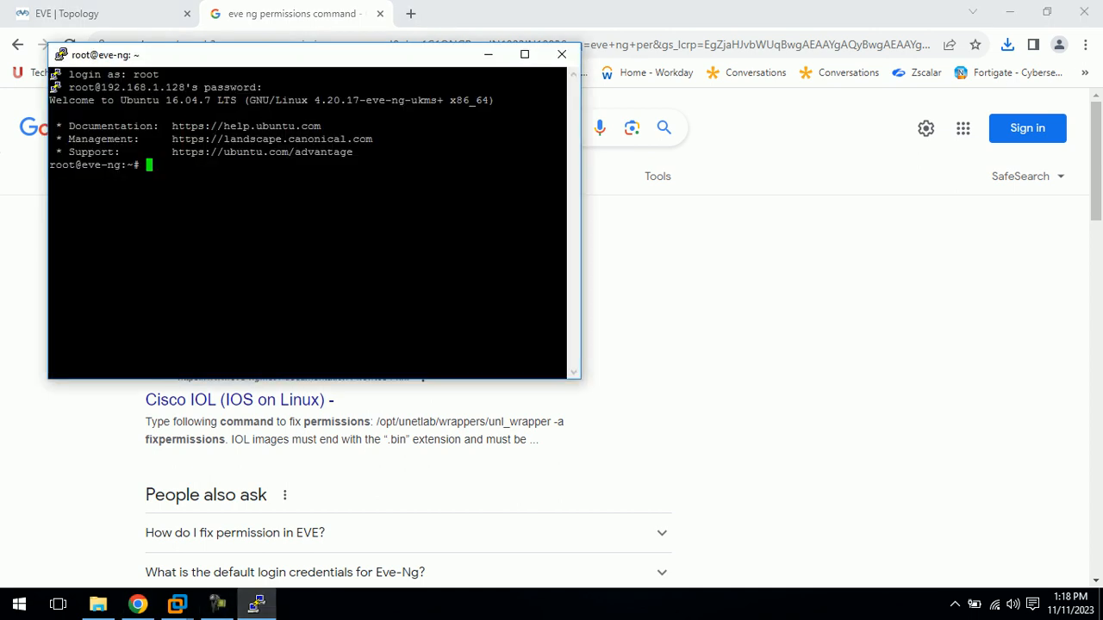
right_click(284, 259)
key("Return")
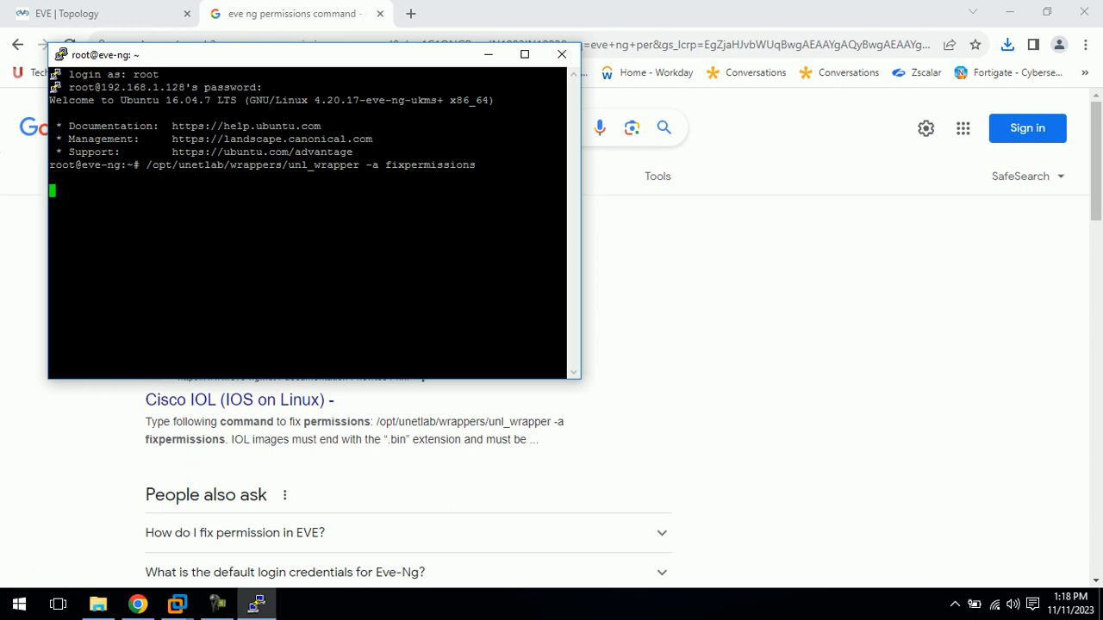
Close the permissions search page in Chrome and minimize the PuTTY session to return to the EVE-NG topology
left_click(380, 13)
left_click(257, 604)
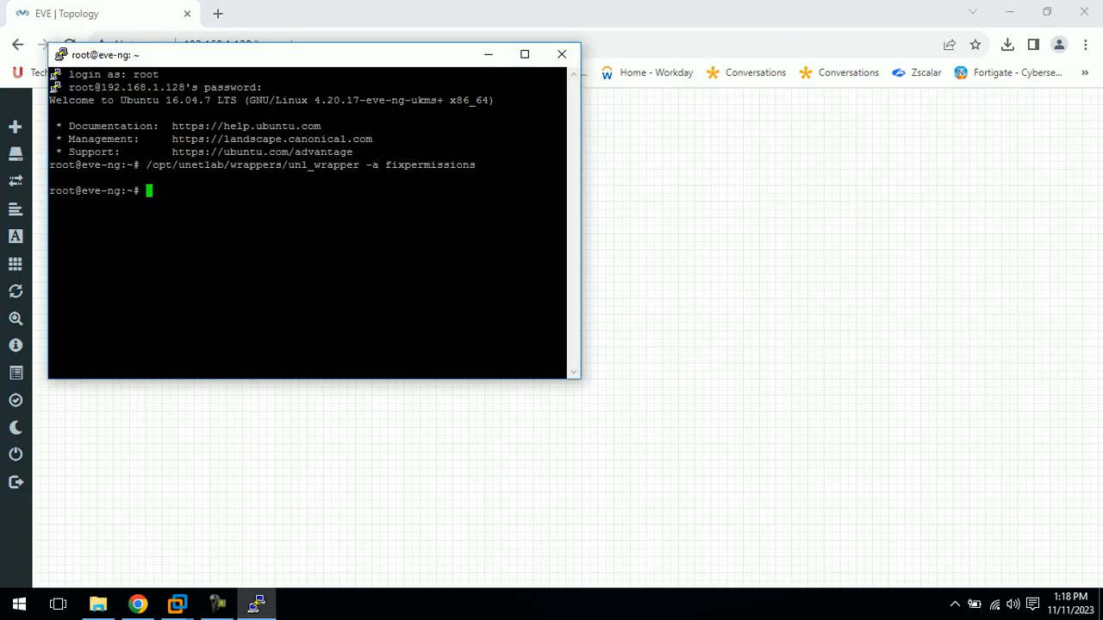
left_click(489, 54)
Add one Cisco IOL node to the topology using the image i86bi-linux-l3-adventerprisek9-15.2.4M1.bin
right_click(613, 216)
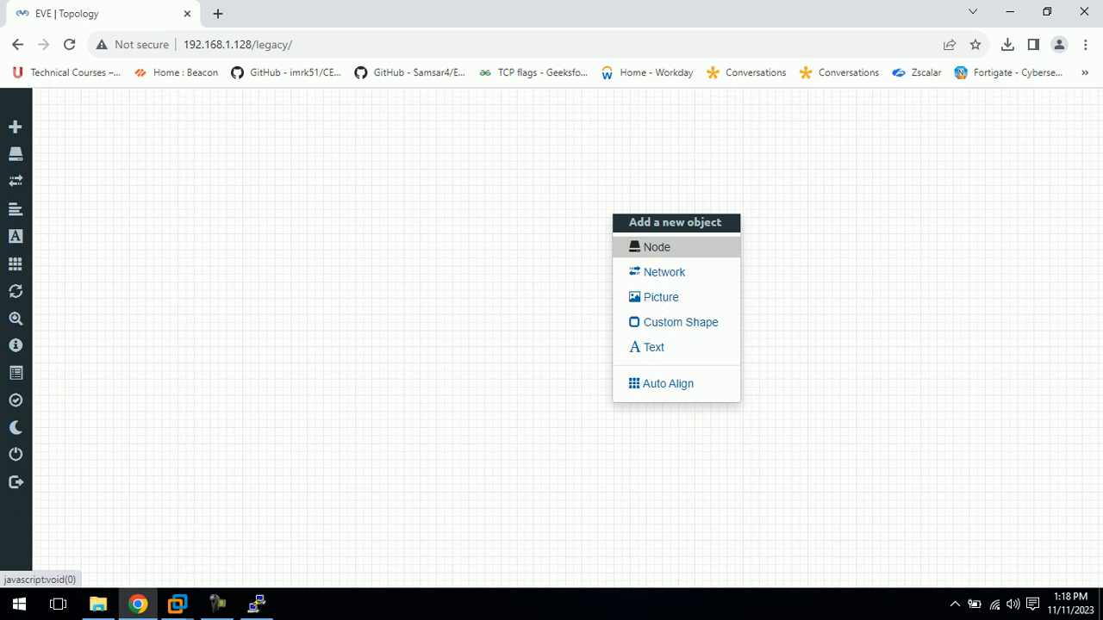
left_click(655, 247)
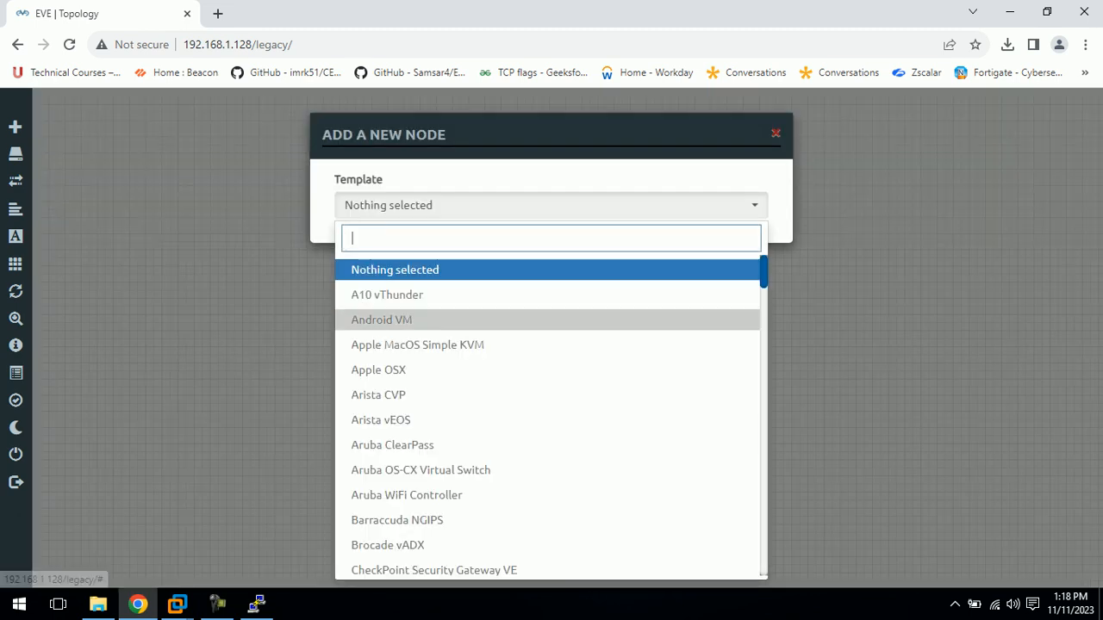
scroll(431, 388, "down", 6)
scroll(431, 388, "down", 3)
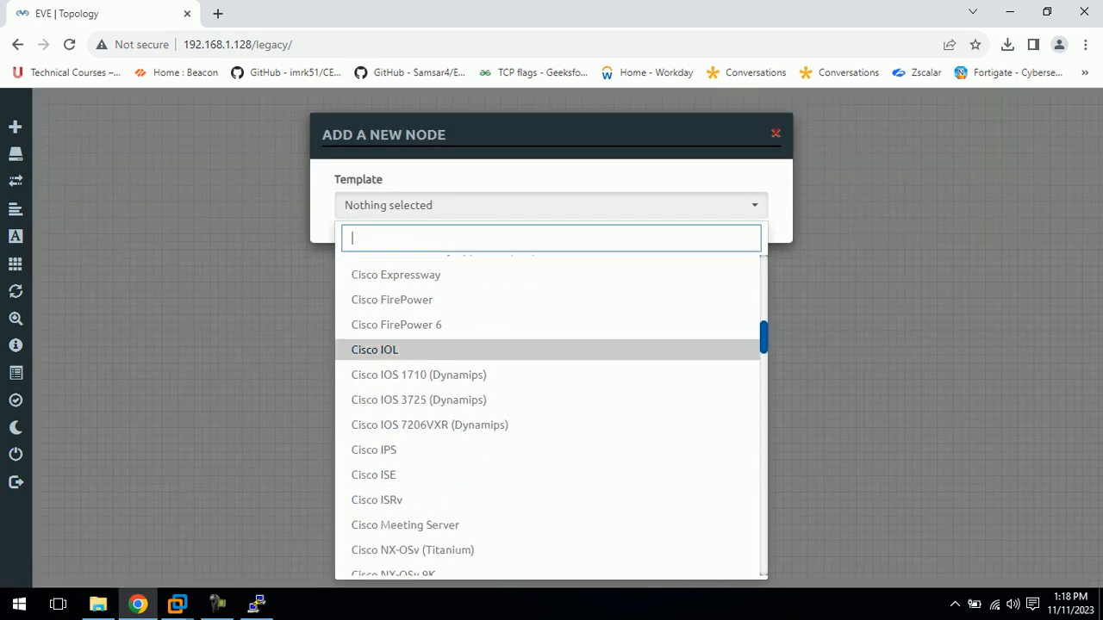
left_click(375, 349)
left_click(642, 277)
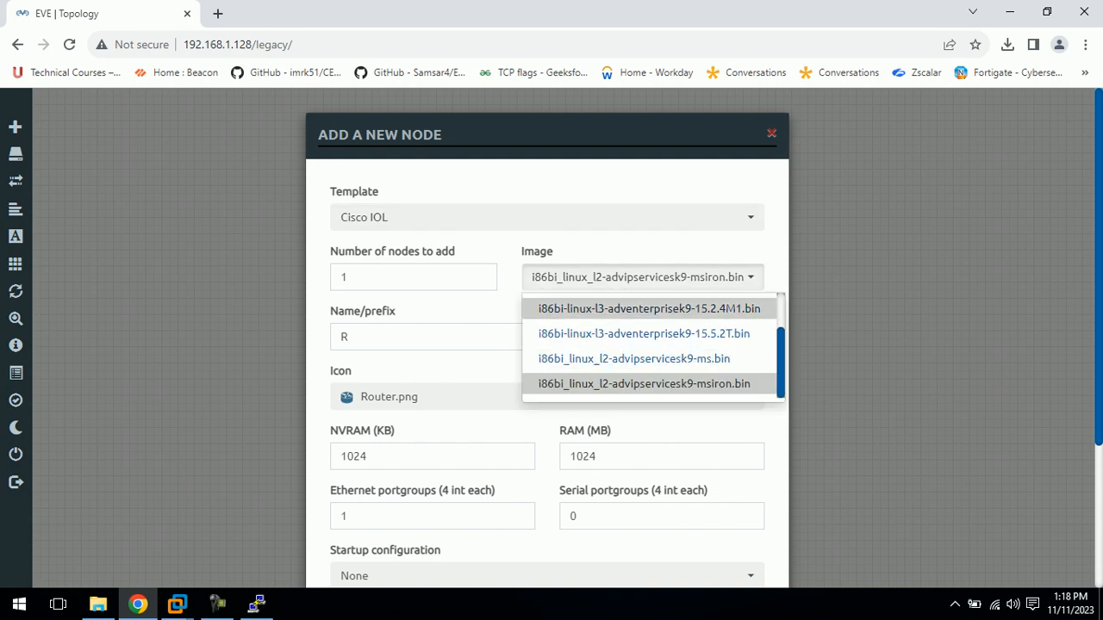
left_click(649, 309)
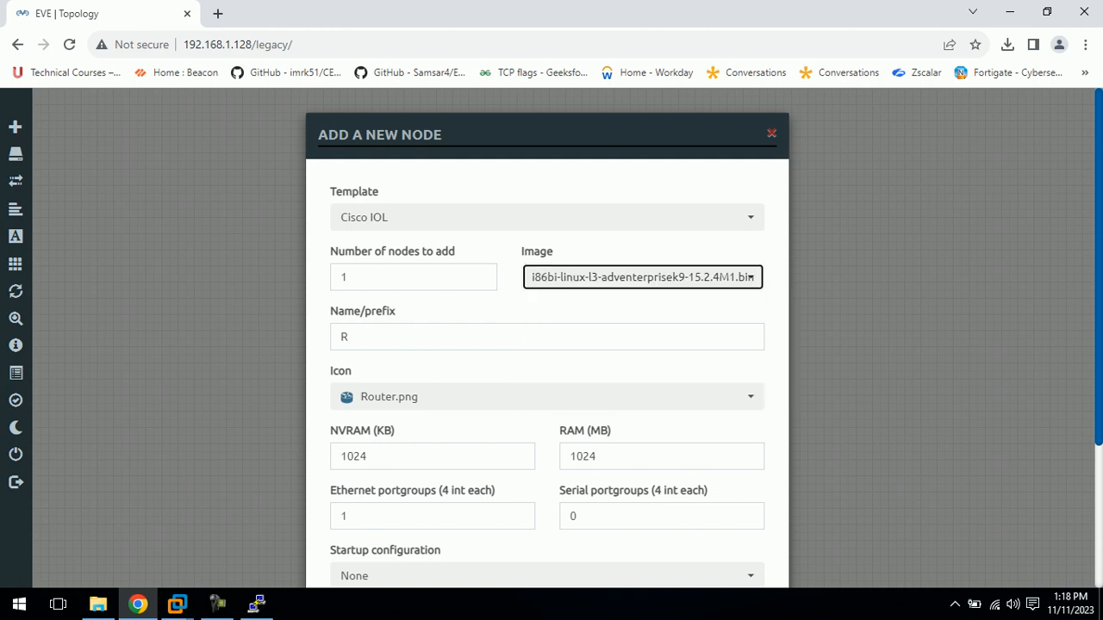
scroll(547, 345, "down", 3)
left_click(465, 535)
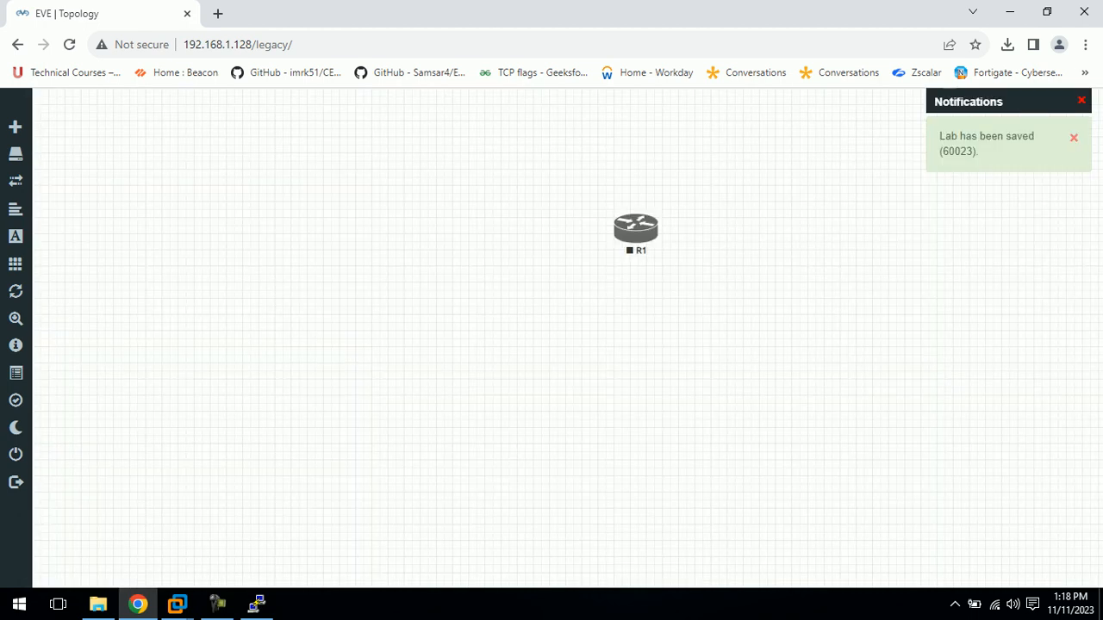
Move router R1 further left and set up another Cisco IOL node with the image i86bi_linux_l2-advipservicesk9-ms.bin
left_click_drag(642, 227, 431, 242)
right_click(665, 241)
left_click(711, 272)
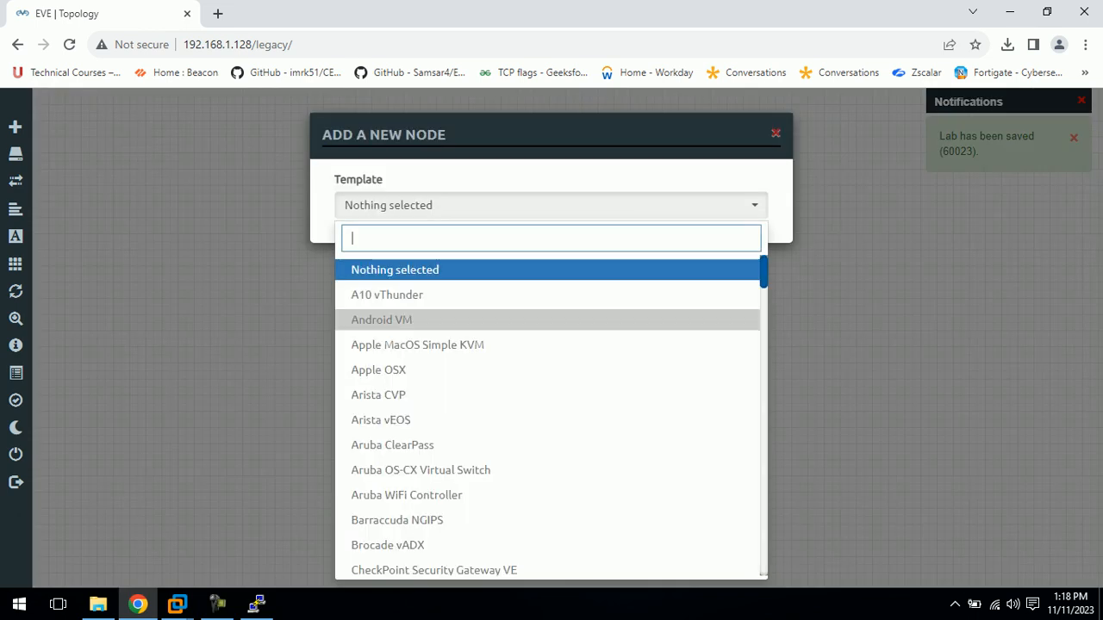
scroll(551, 375, "down", 15)
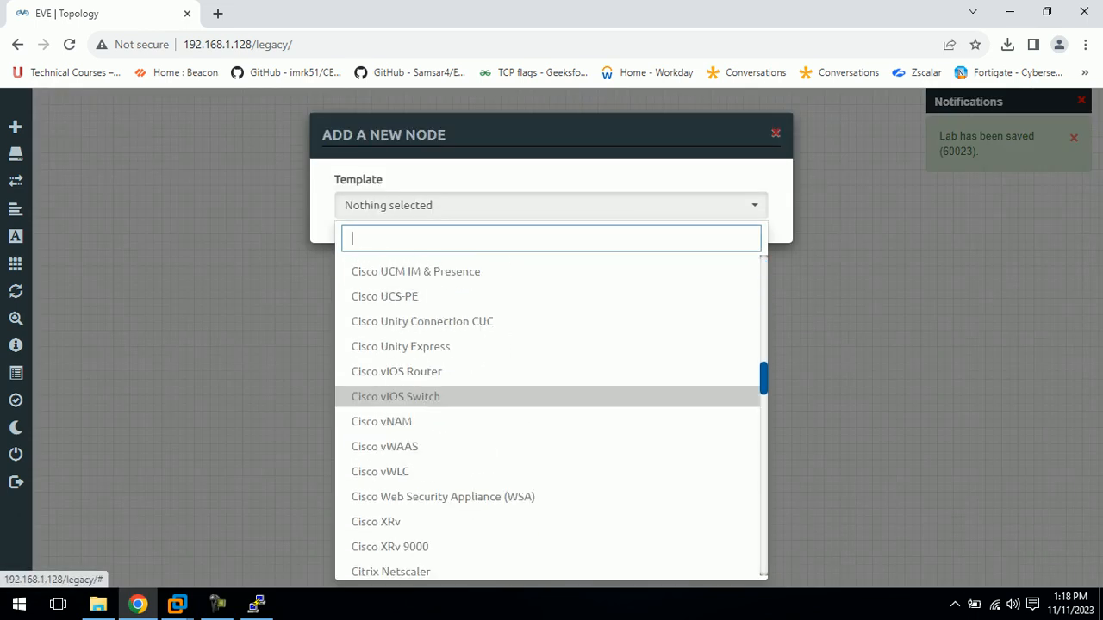
scroll(551, 375, "down", 7)
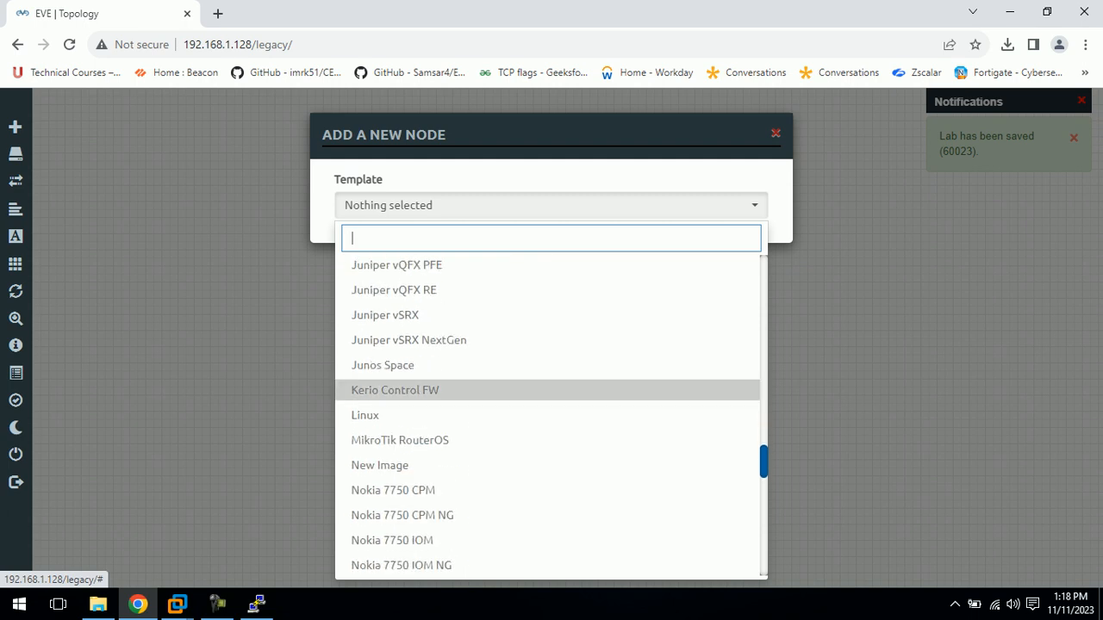
scroll(552, 375, "up", 5)
type("iol")
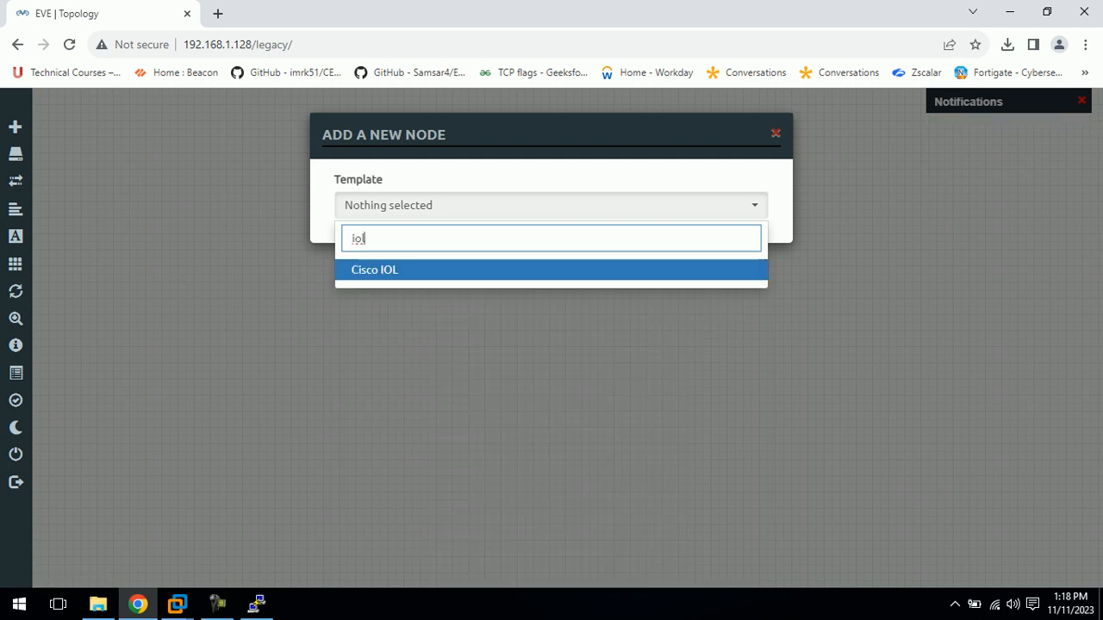
key("Return")
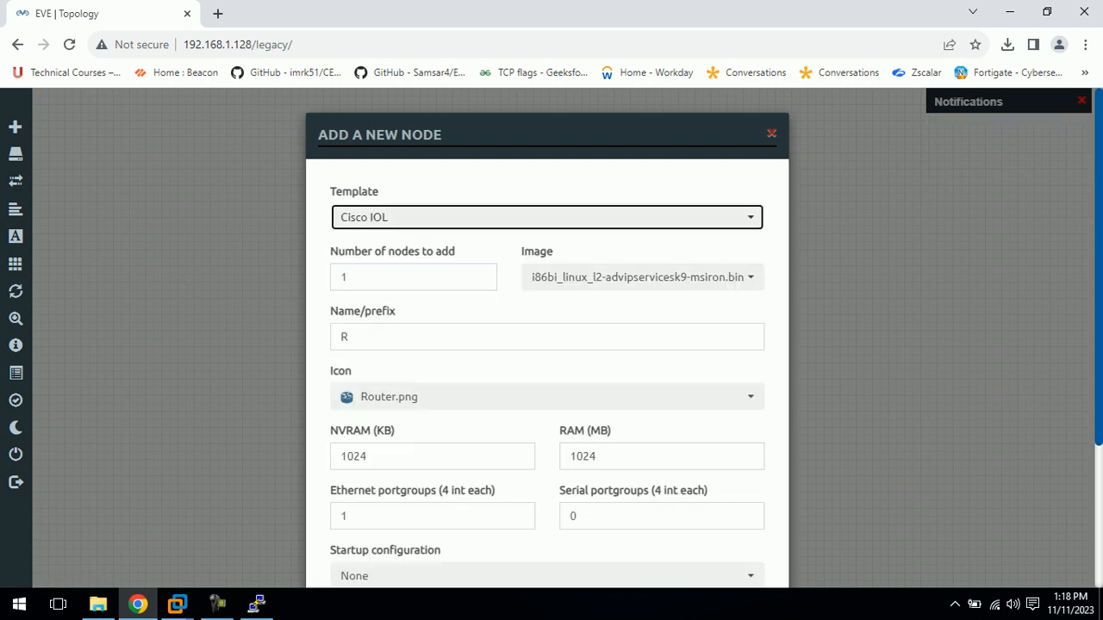
left_click(642, 278)
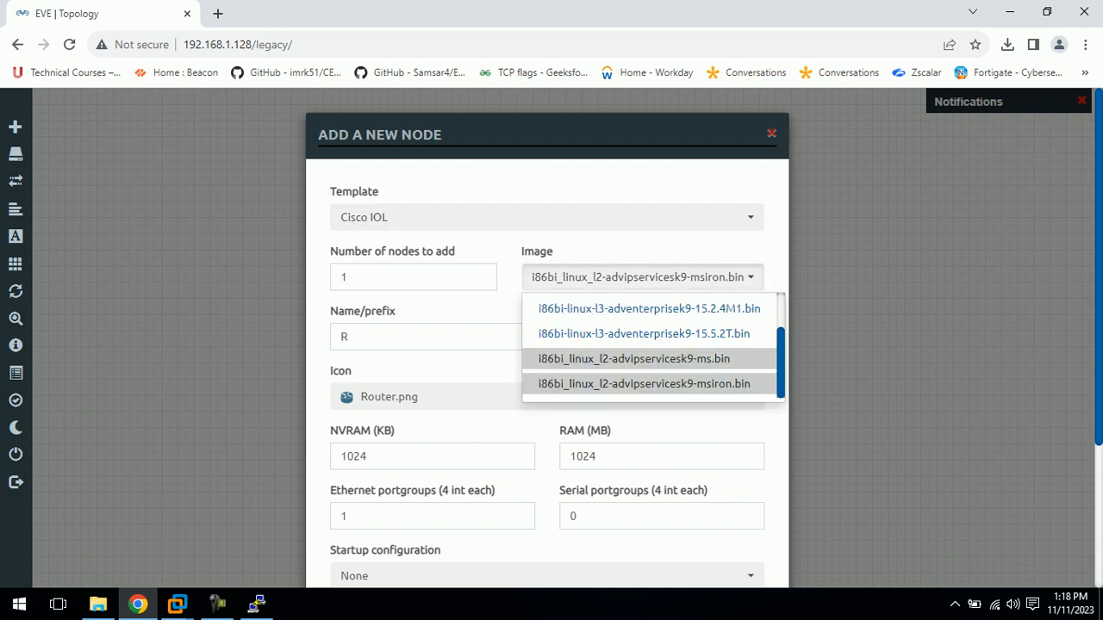
left_click(634, 359)
Set the new node's icon to Switch.png and save the node
scroll(634, 360, "down", 3)
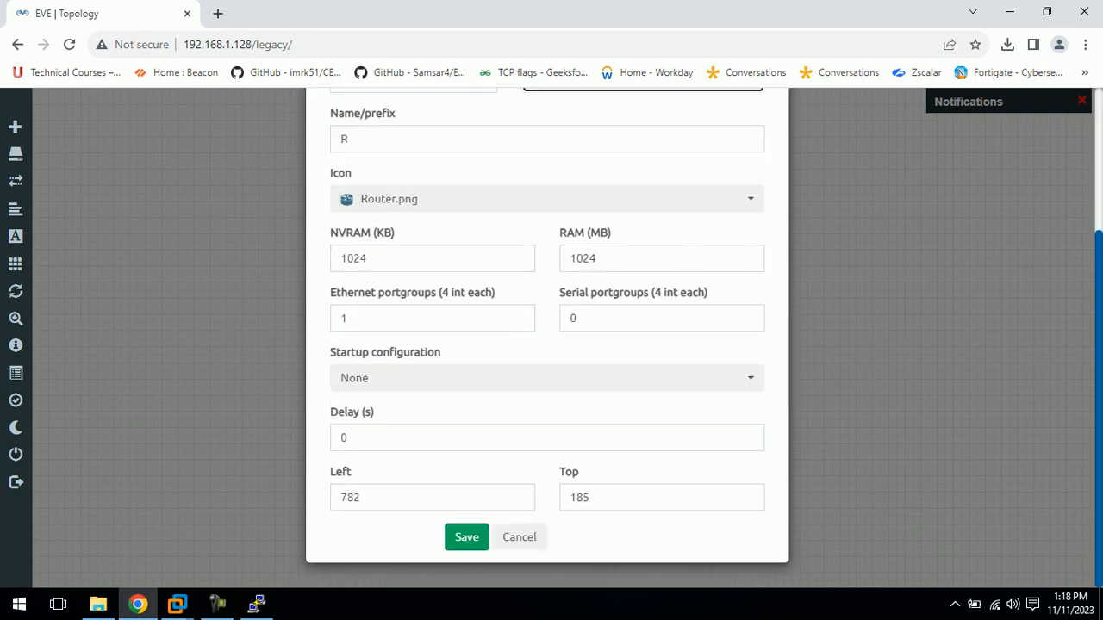
left_click(547, 199)
scroll(543, 267, "down", 6)
scroll(542, 276, "up", 1)
scroll(543, 276, "down", 5)
scroll(543, 293, "up", 1)
scroll(543, 306, "down", 1)
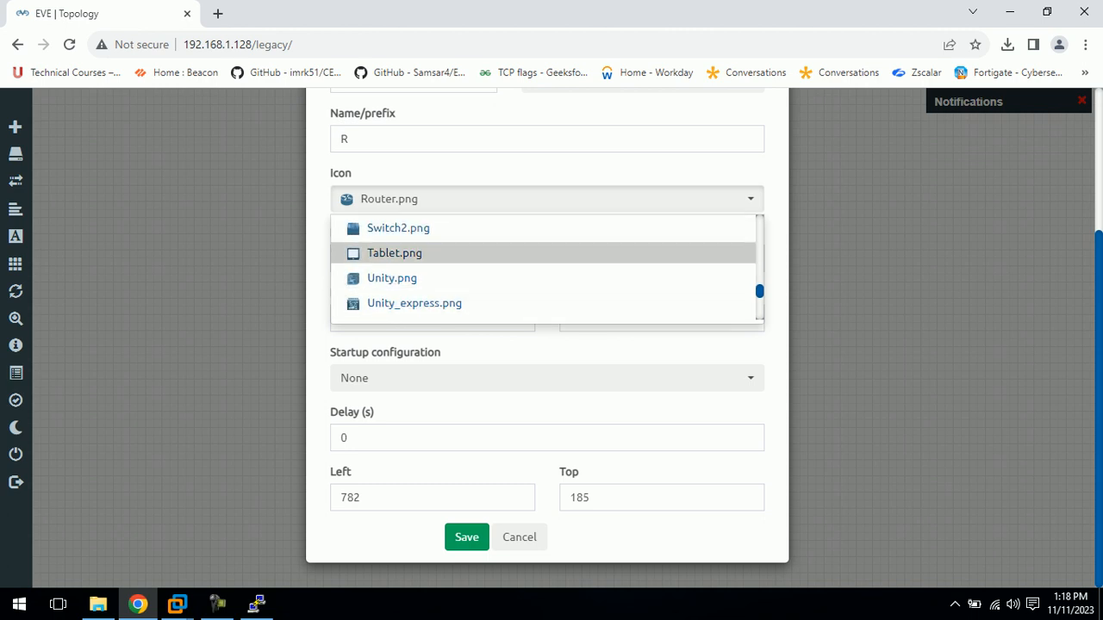
scroll(543, 306, "up", 1)
scroll(543, 306, "up", 1)
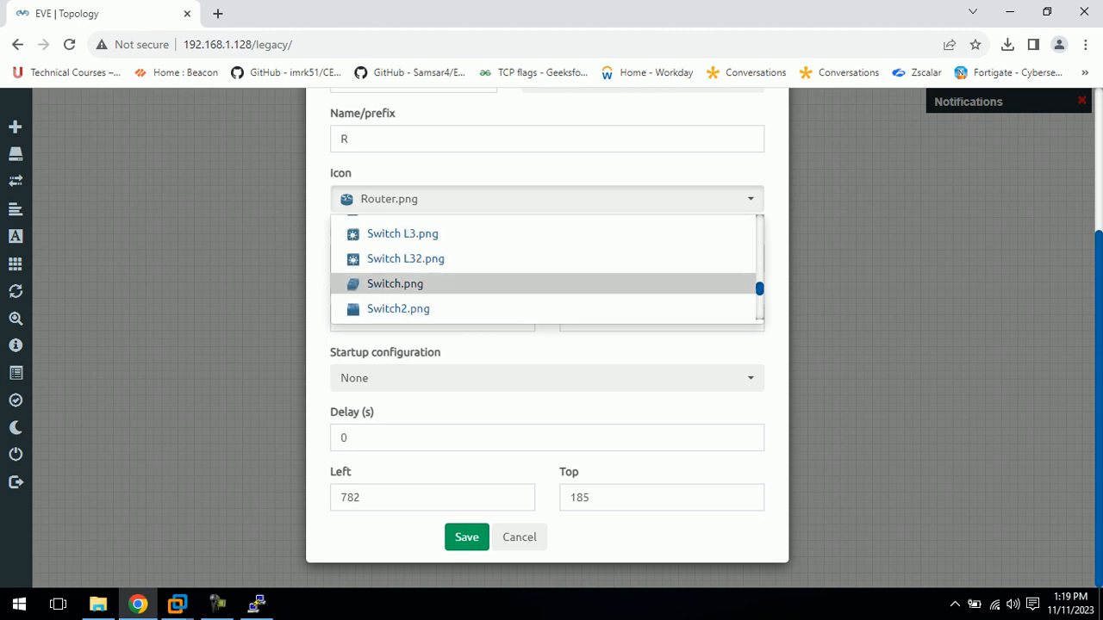
left_click(543, 283)
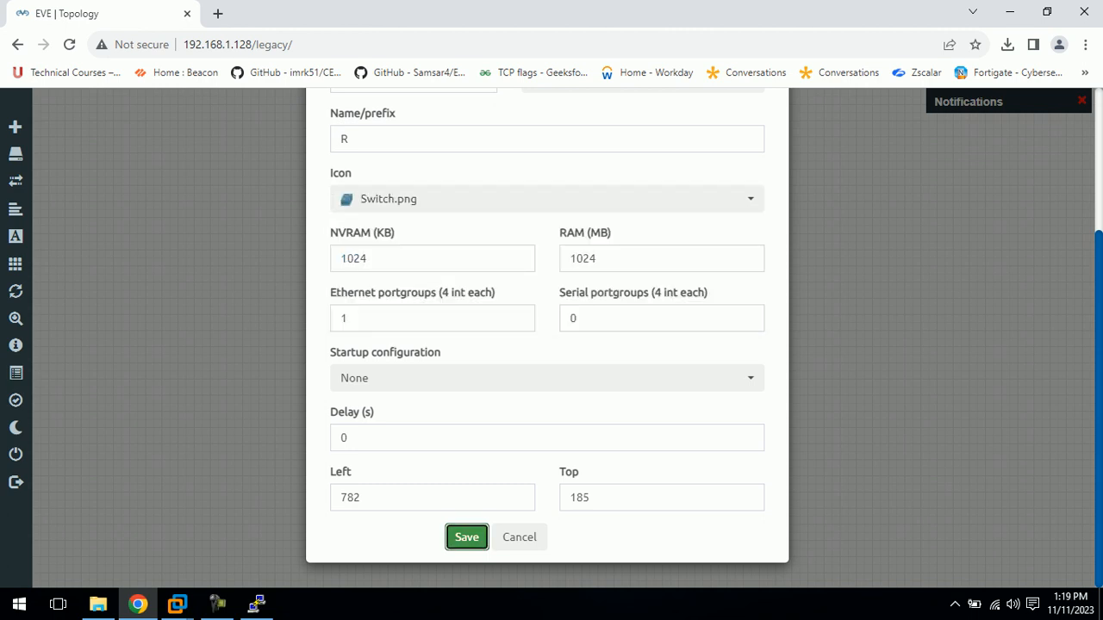
left_click(466, 537)
Start the nodes R1 and R2
right_click(438, 247)
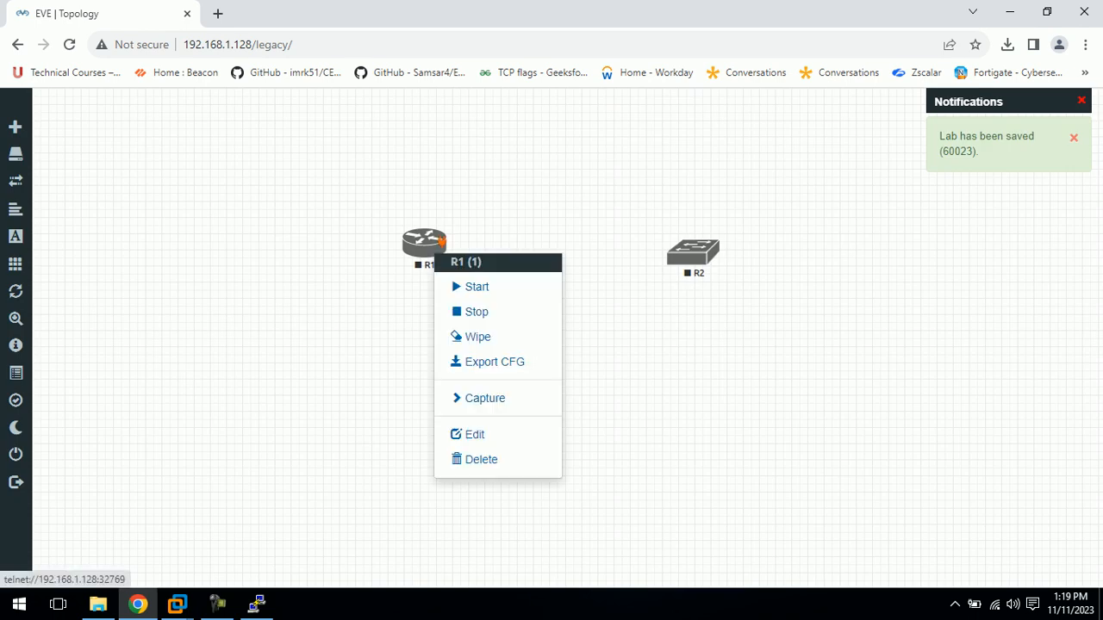
left_click(468, 286)
right_click(708, 254)
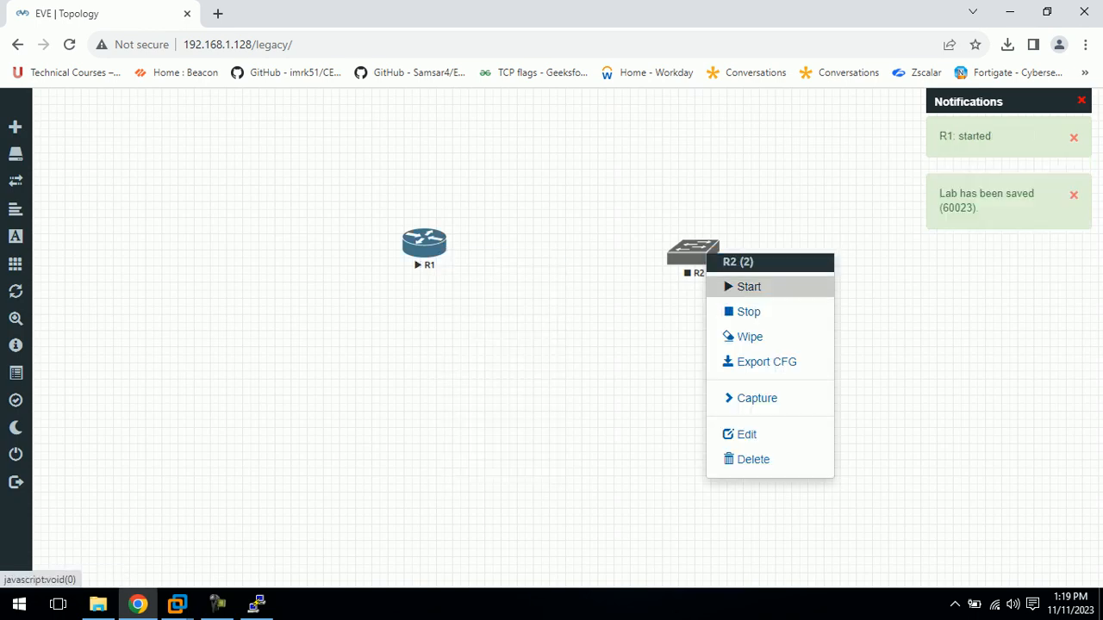
left_click(749, 286)
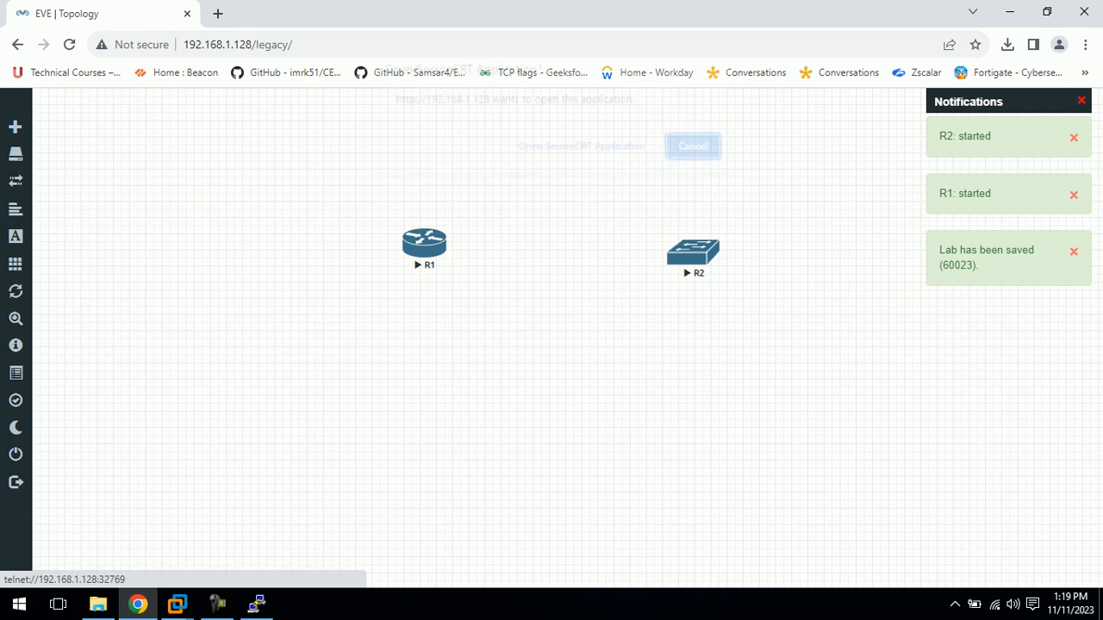
Open the consoles of R1 and R2 in SecureCRT and bring the R2 session to the front
left_click(424, 245)
left_click(581, 157)
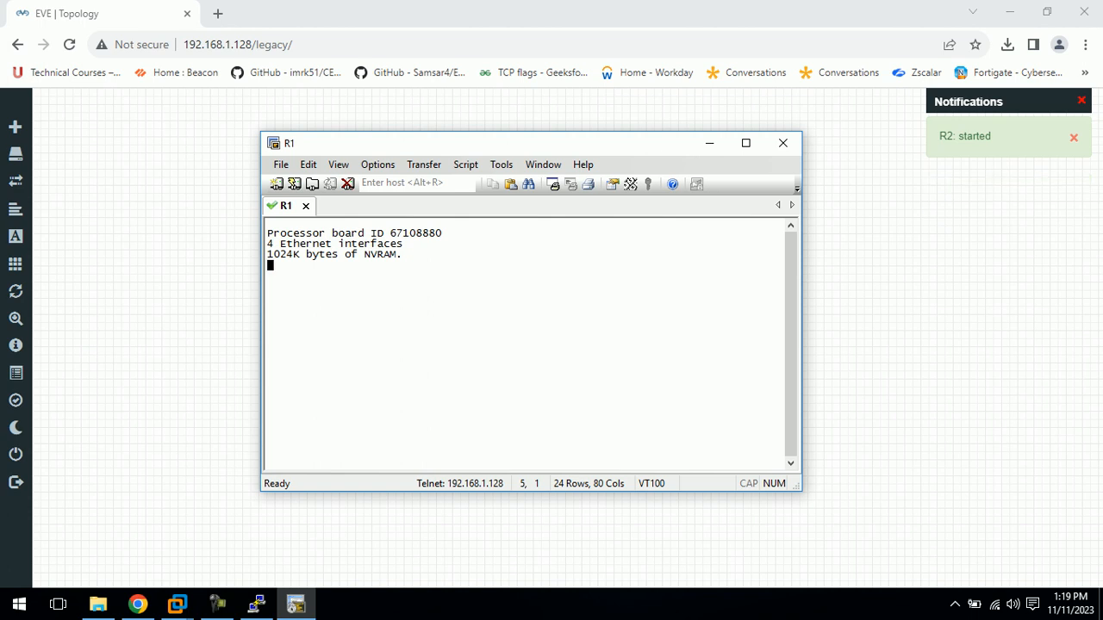
left_click(709, 144)
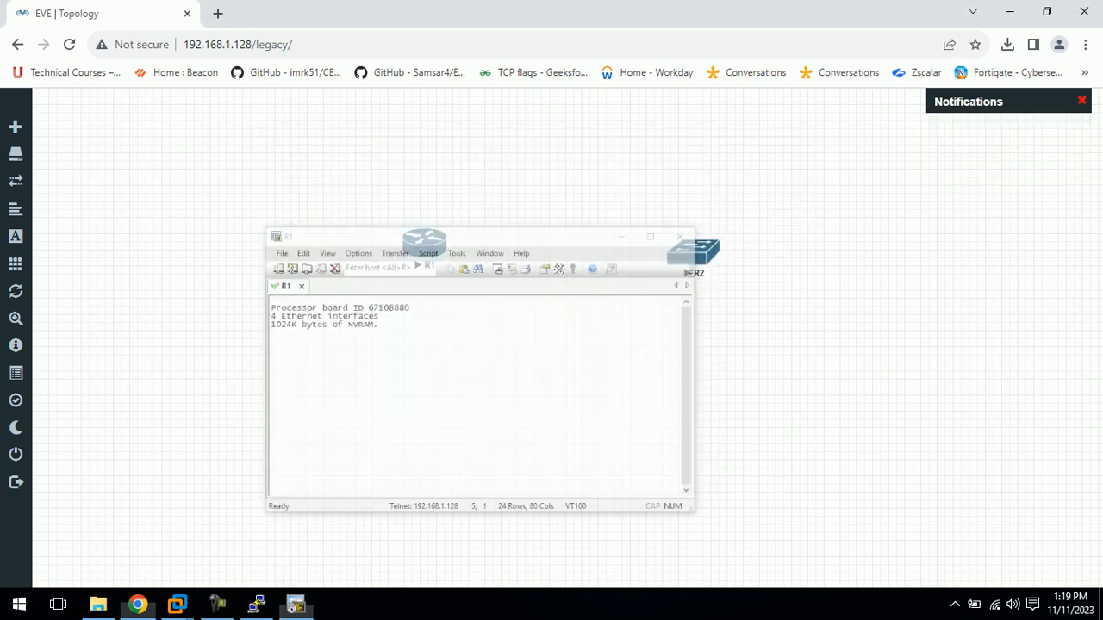
left_click(692, 249)
left_click(581, 156)
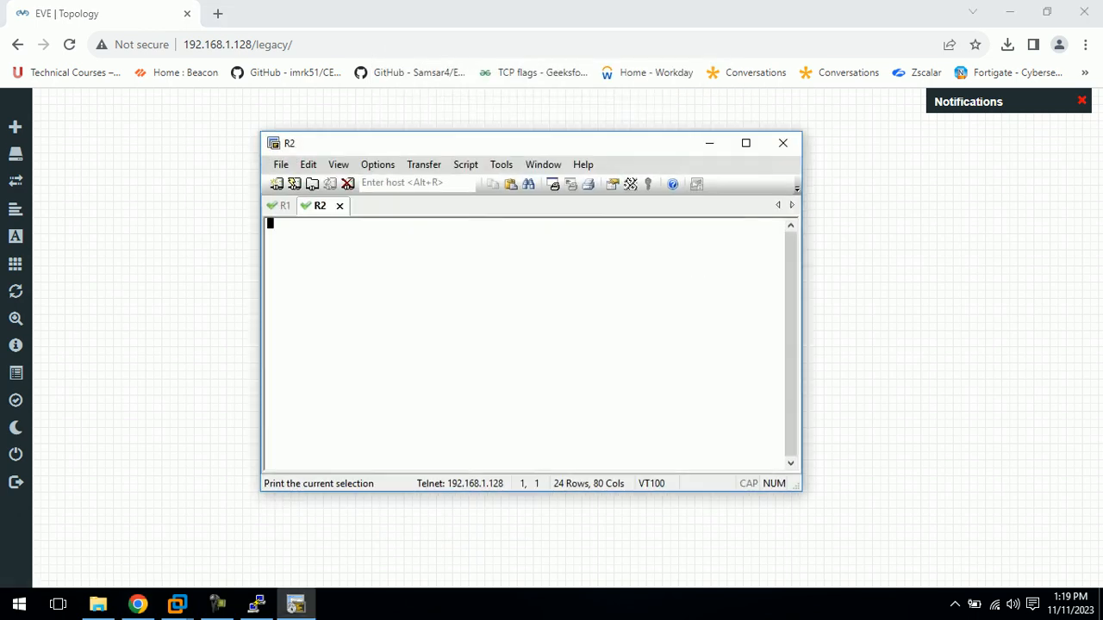
left_click(284, 206)
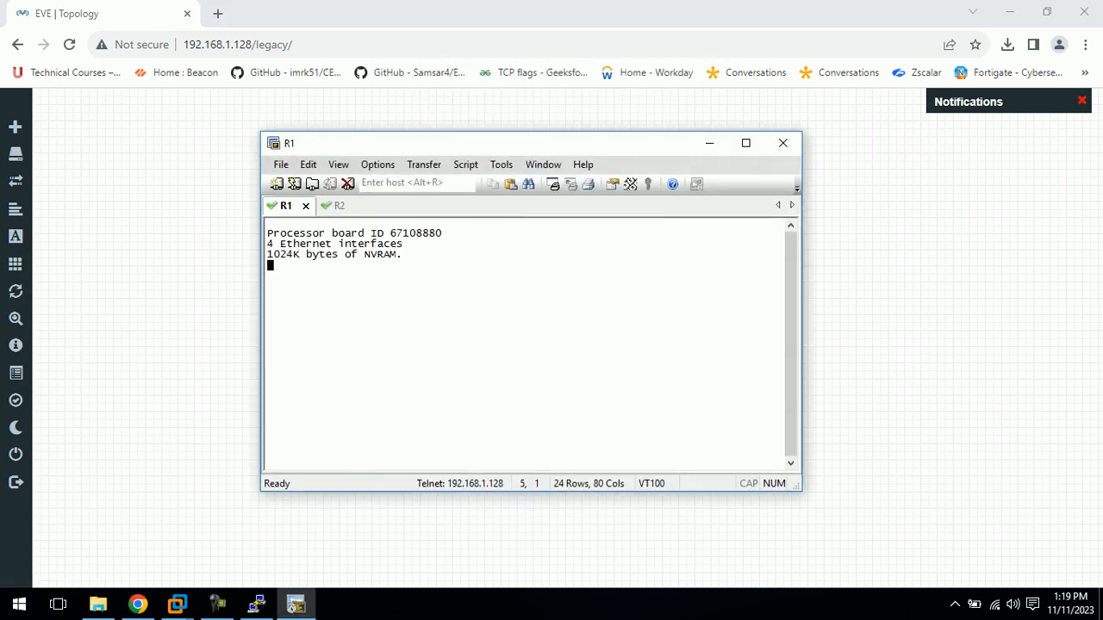
left_click(336, 205)
left_click_drag(623, 149, 665, 165)
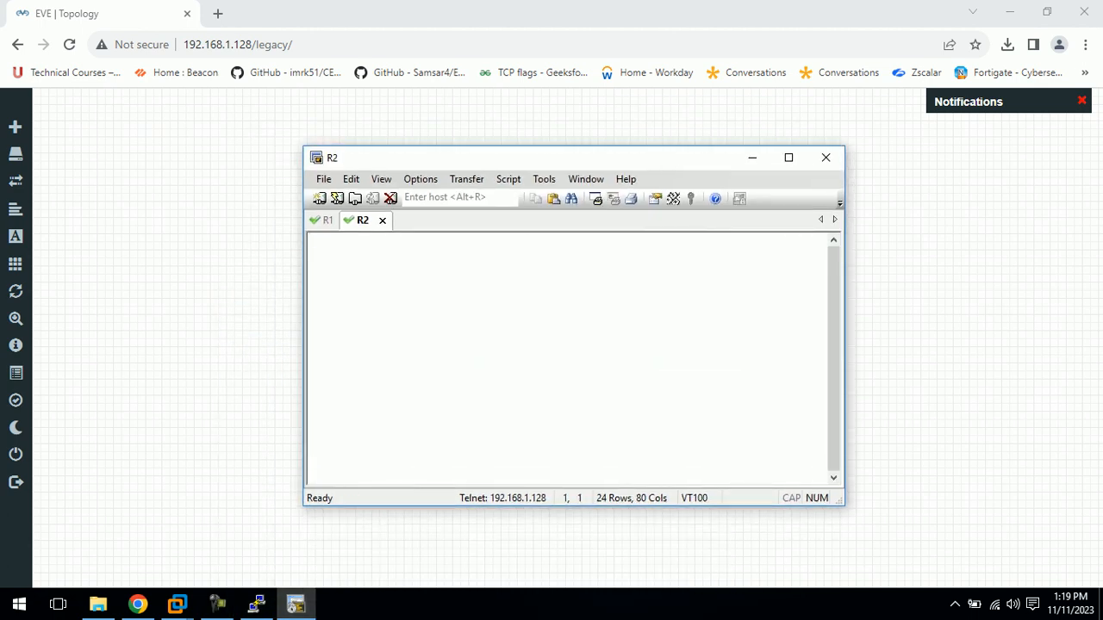
Wake the R2 switch console and enter privileged mode with en
key("ctrl+Tab")
key("ctrl+Tab")
key("Return")
key("Return")
key("Return")
key("Return")
key("Return")
key("Return")
type("en")
key("Return")
key("Return")
key("Return")
key("Return")
Enter configuration mode on the switch with configure, using the terminal source, and exit back to privileged mode
type("con")
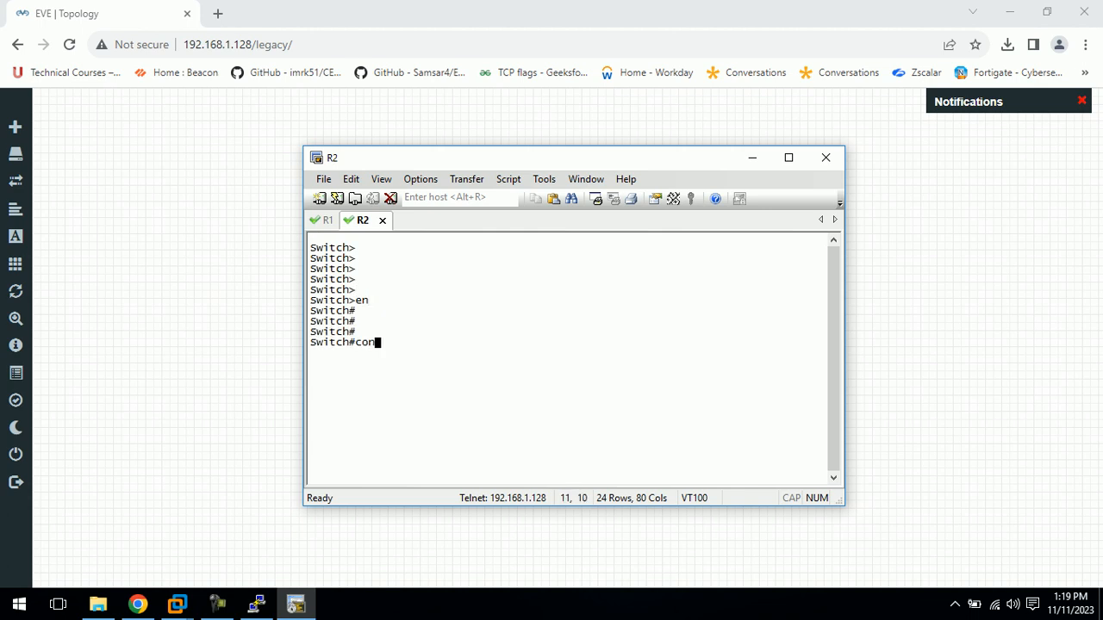
type("fi")
key("Tab")
key("Return")
key("Return")
key("Return")
key("Return")
key("Return")
type("sh")
key("Return")
type("sexi")
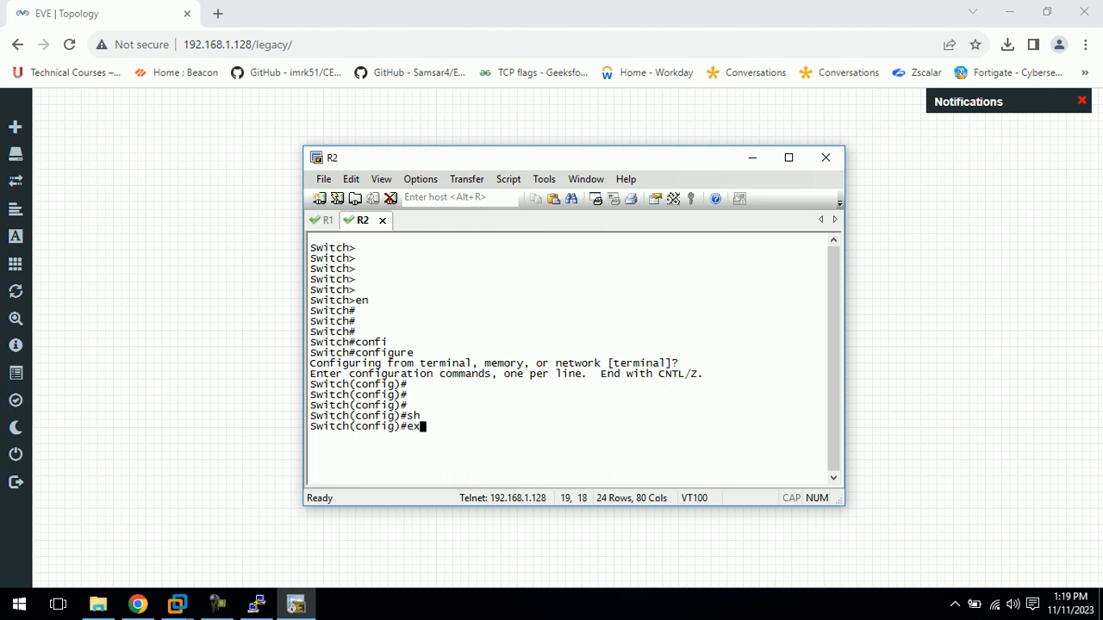
key("Tab")
key("Return")
Display the switch's VLAN table with show vlan
type("sh")
key("Tab")
type("vl")
key("Tab")
key("Return")
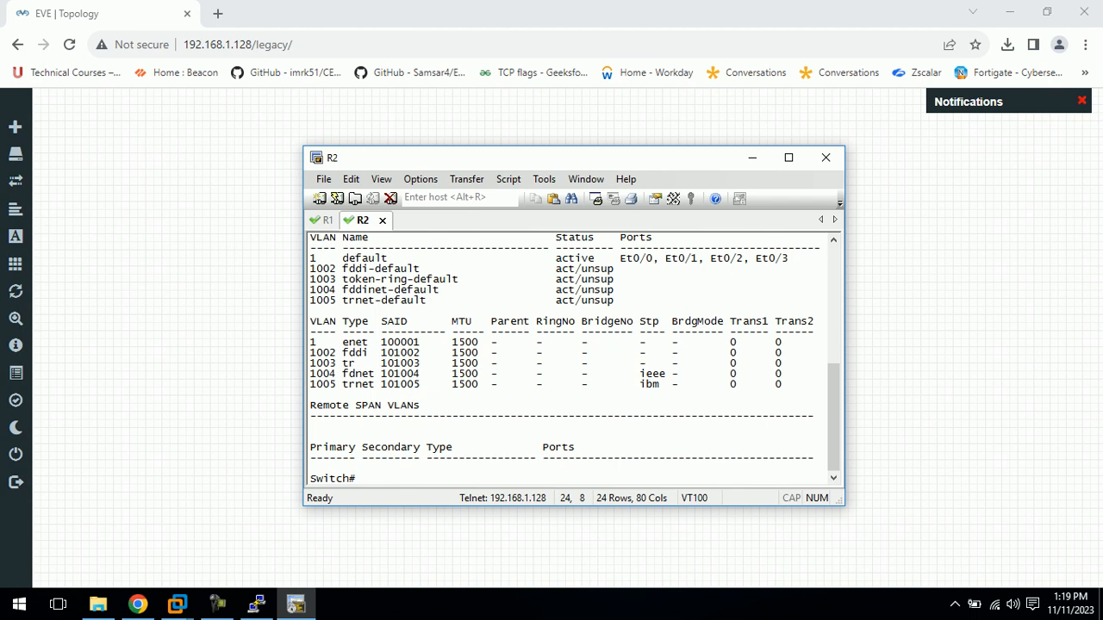
key("Return")
key("Return")
key("Return")
key("Return")
Switch to the R1 console and decline the initial configuration dialog
key("ctrl+Tab")
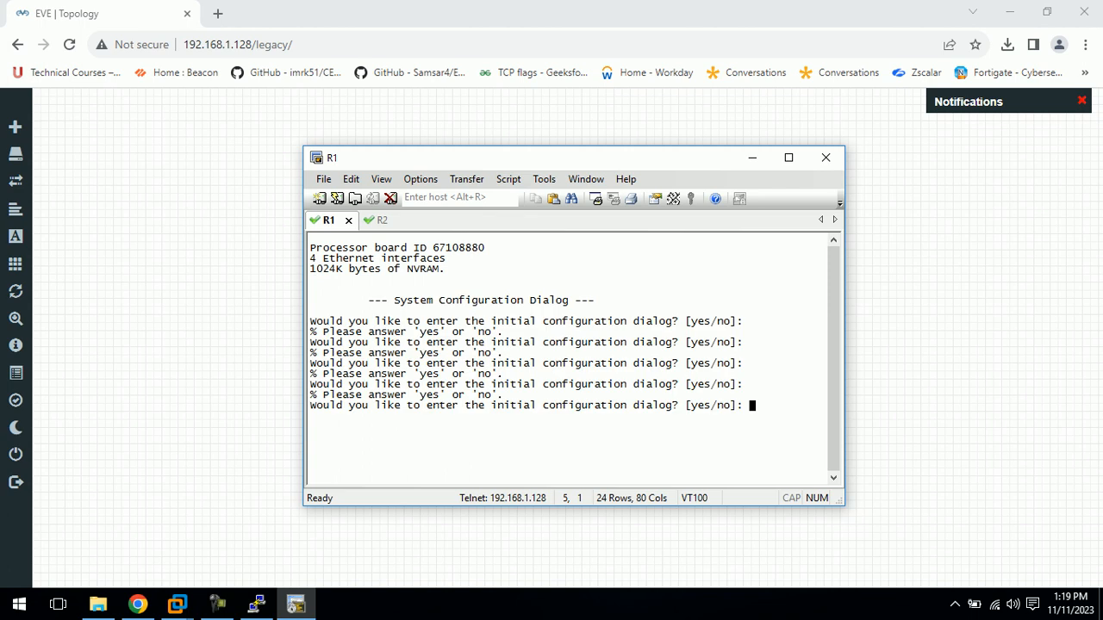
type("n")
key("Return")
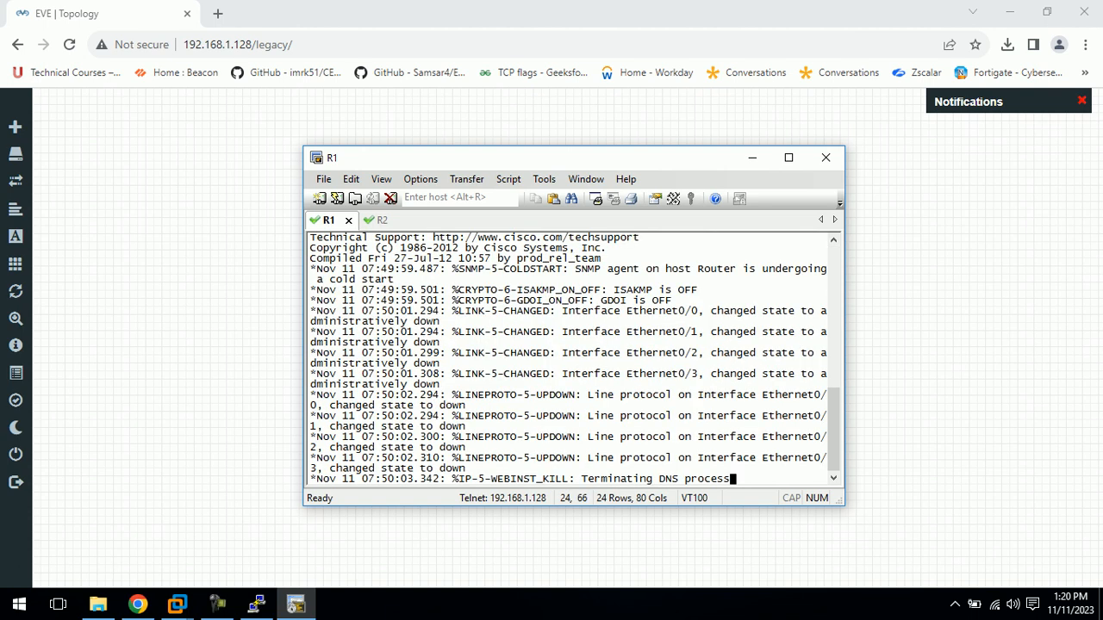
Bring up the Router prompt in the R1 console and enter privileged mode with en
key("Return")
key("Return")
key("Return")
key("Return")
key("Return")
key("Return")
key("Return")
type("en'")
key("Return")
type("'")
key("Return")
key("Return")
key("Return")
type("en")
key("Return")
key("Return")
key("Return")
key("Return")
key("Return")
key("Return")
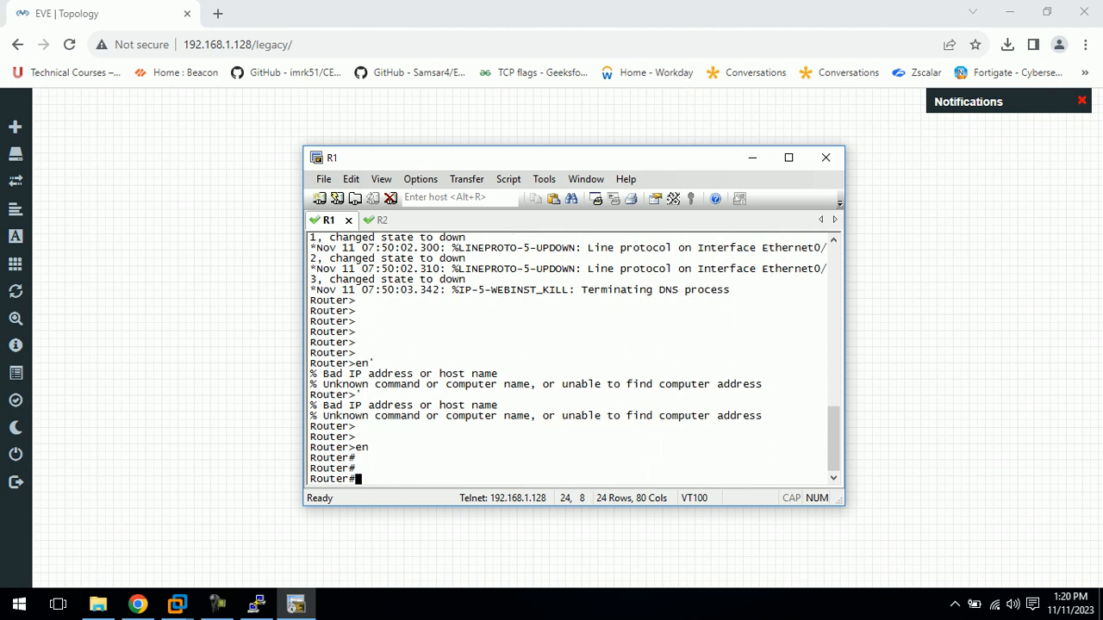
Display the router's interface summary with show ip int brief
type("sh")
key("Tab")
type("ip int br")
key("Tab")
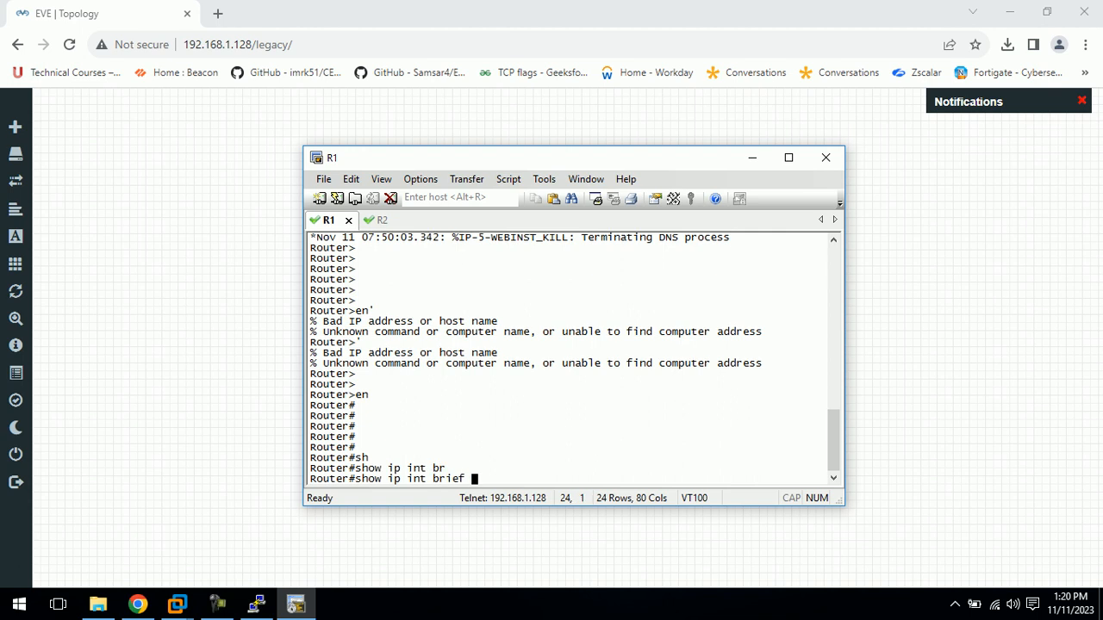
key("Return")
key("Return")
key("Return")
key("Return")
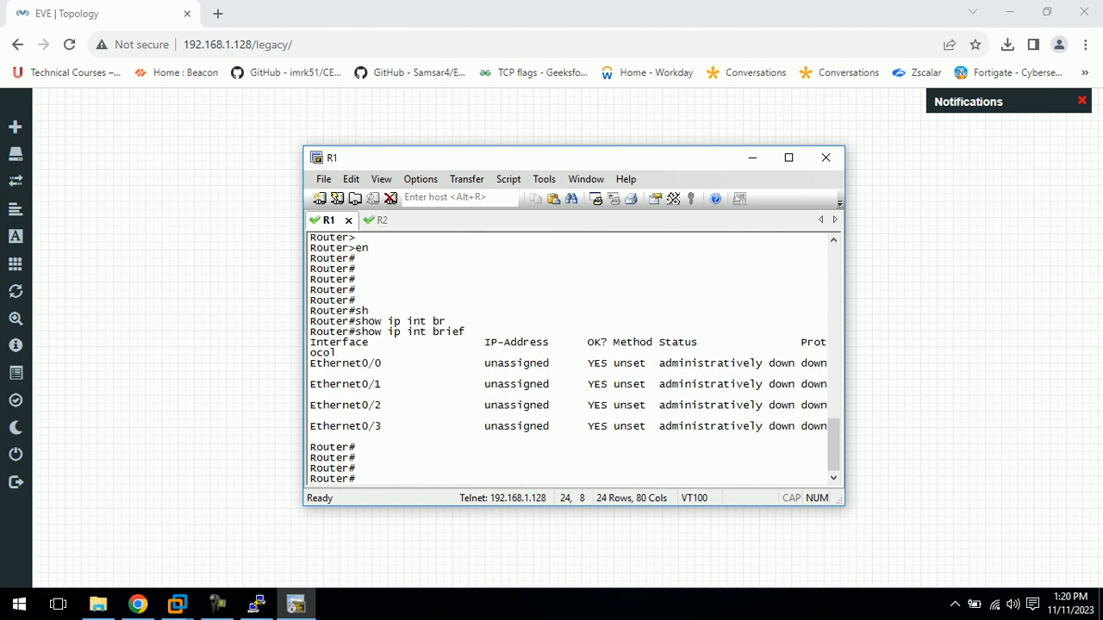
Close SecureCRT, disconnecting all sessions, and stop the nodes R1 and R2
left_click(825, 158)
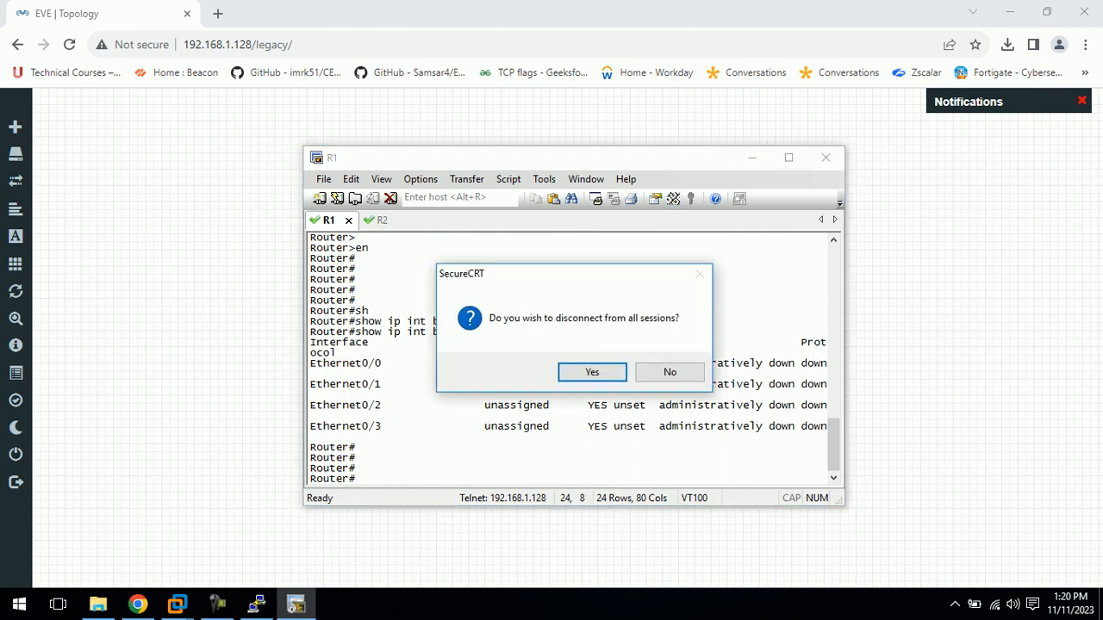
left_click(592, 372)
right_click(436, 246)
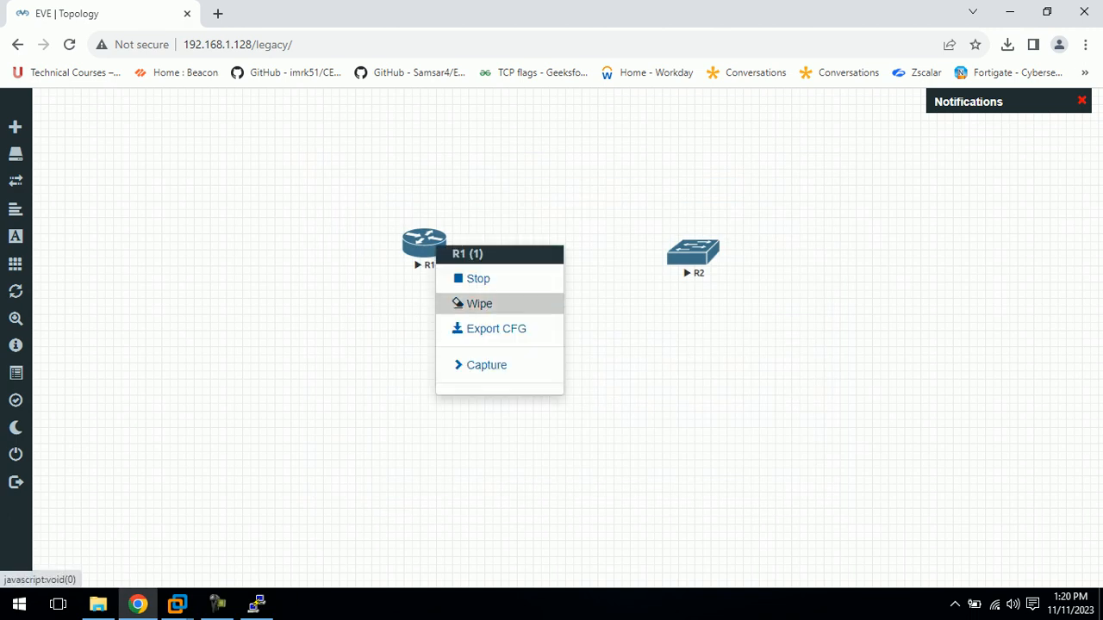
left_click(479, 279)
right_click(693, 257)
left_click(728, 291)
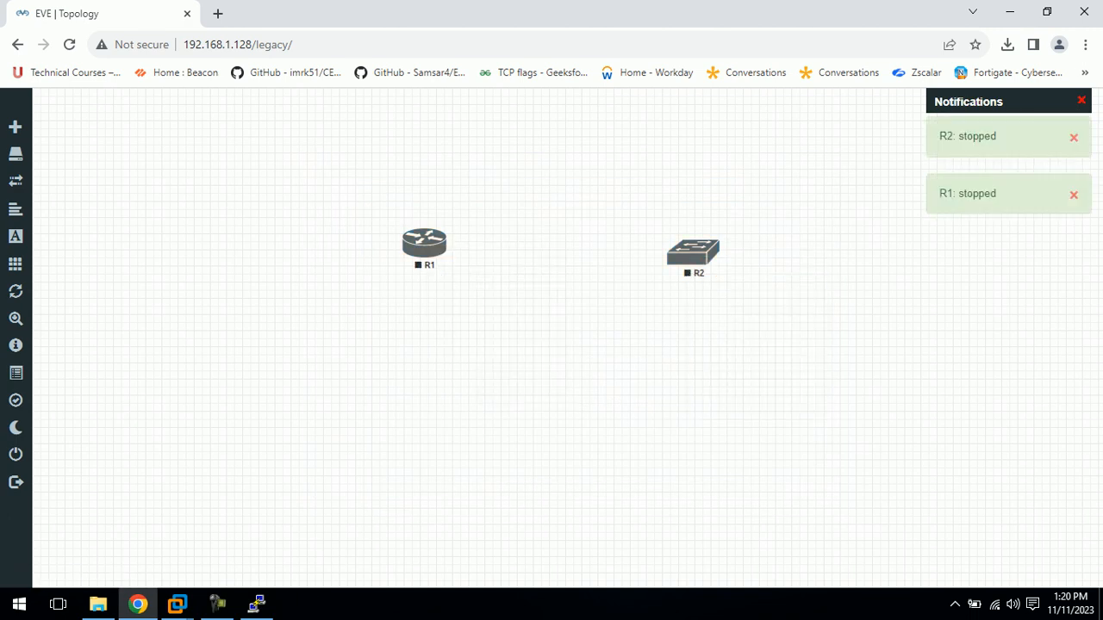
left_click(217, 604)
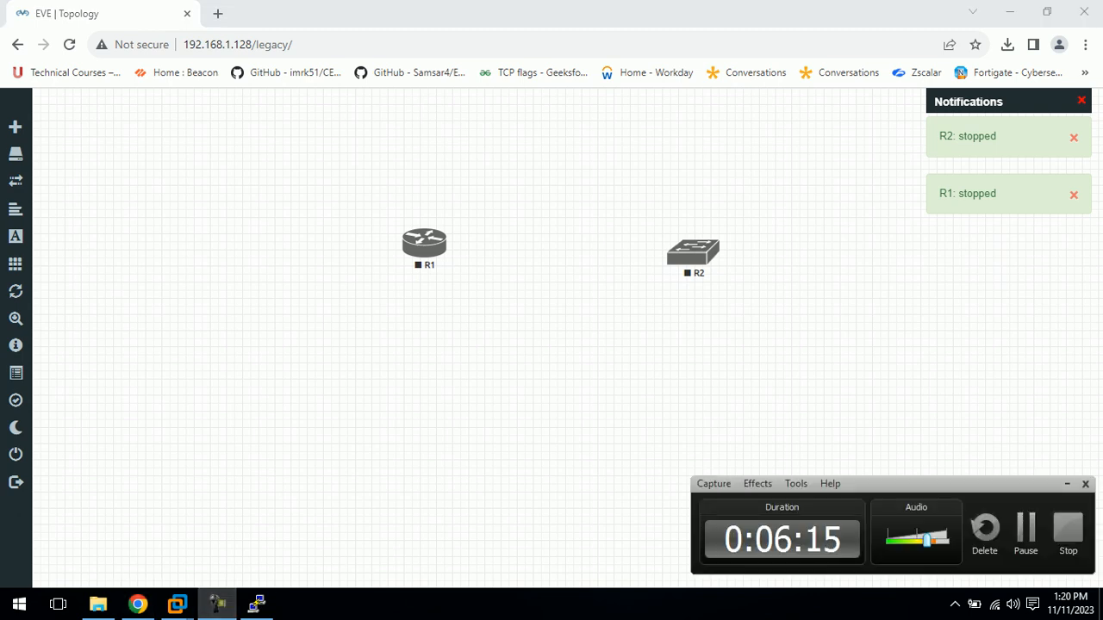